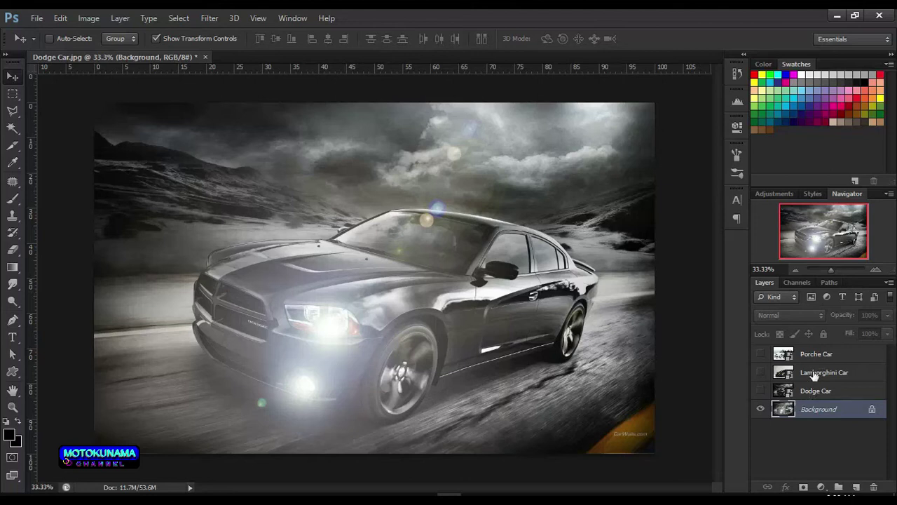
Preview the Dodge, Lamborghini and Porsche layers one at a time, ending with only Dodge Car visible
click(762, 409)
click(761, 391)
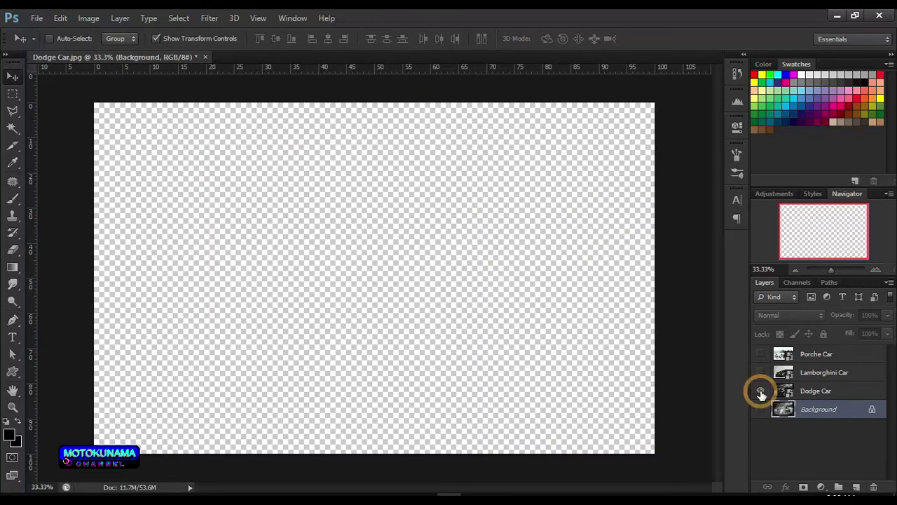
click(761, 393)
click(761, 372)
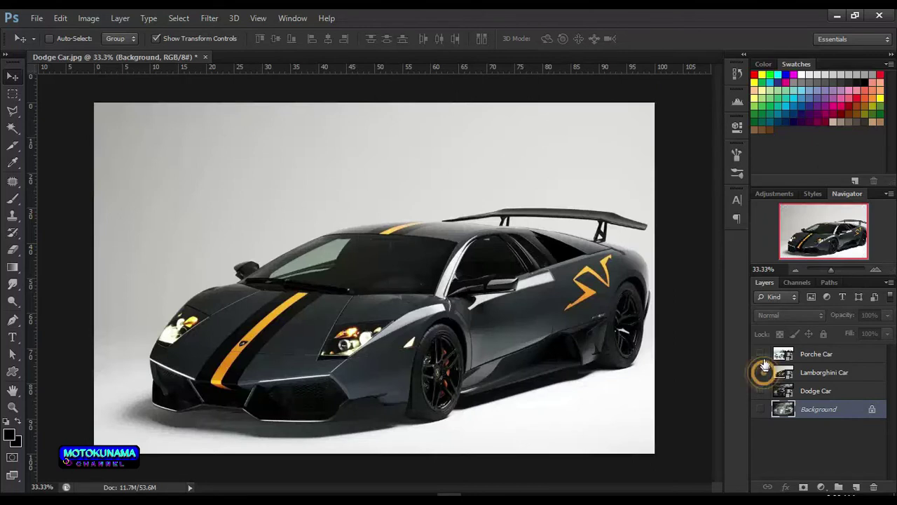
click(761, 372)
click(761, 354)
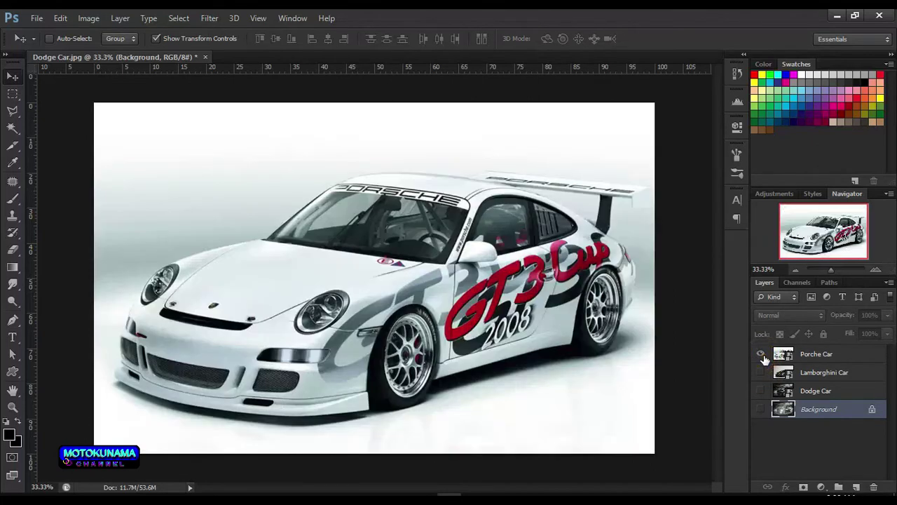
click(761, 354)
click(761, 390)
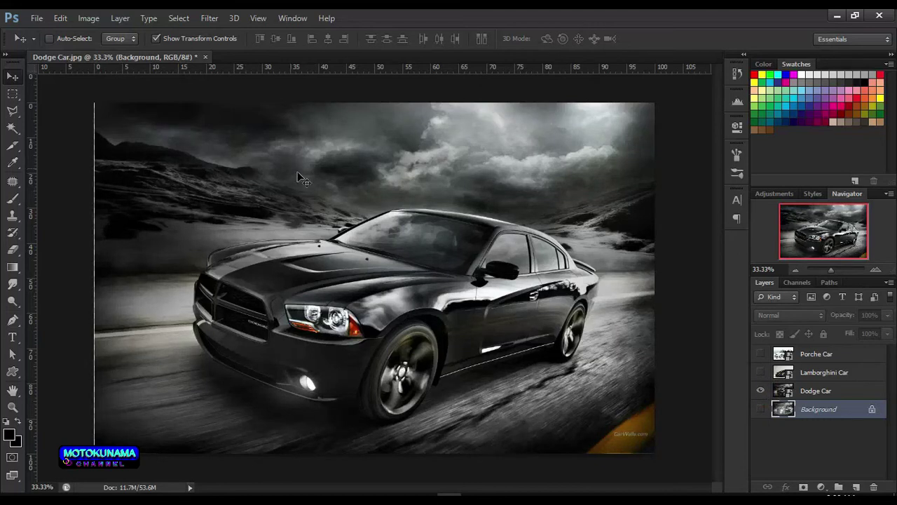
Convert the Dodge Car layer for Smart Filters
click(209, 18)
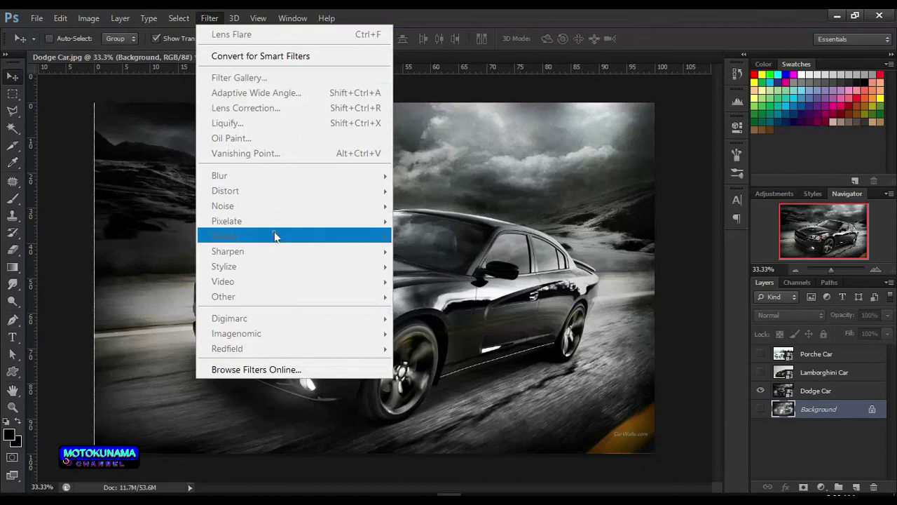
click(834, 375)
click(806, 389)
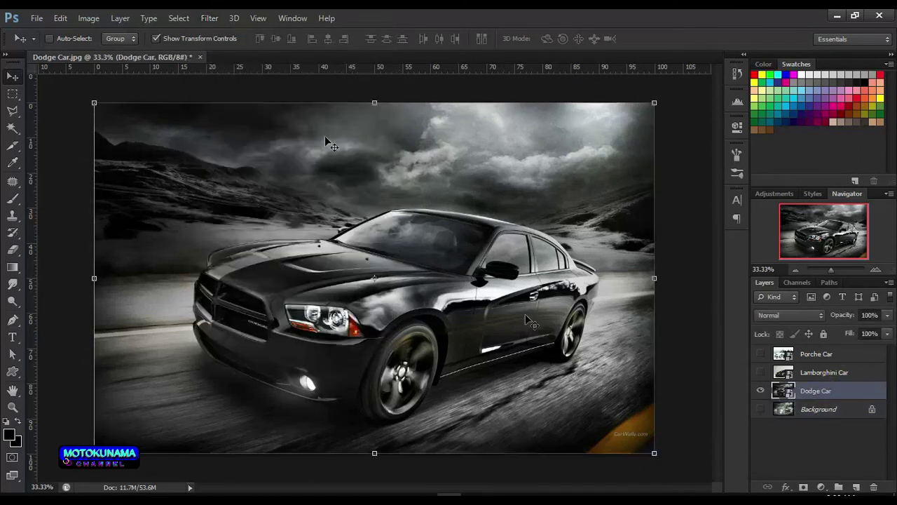
Start a Lens Flare centred on the Dodge's front headlight with brightness raised to 99%
click(209, 18)
mouse_move(225, 236)
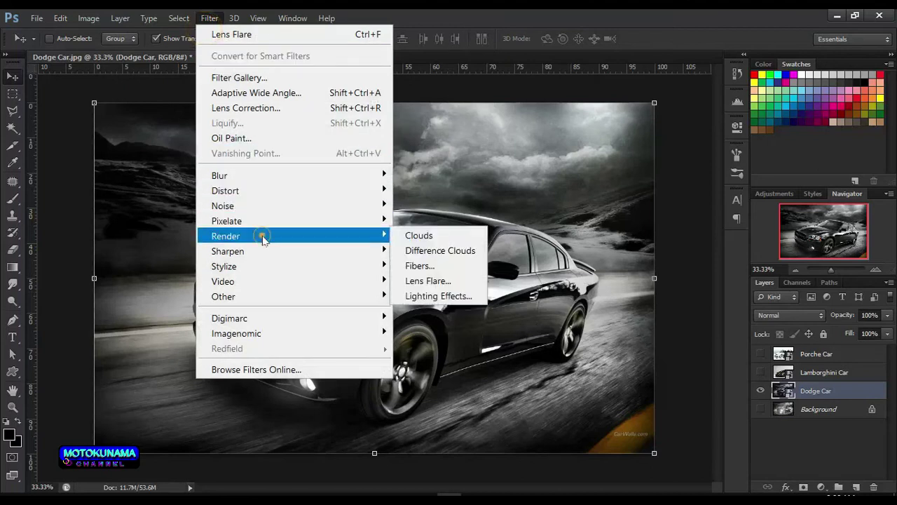
click(454, 279)
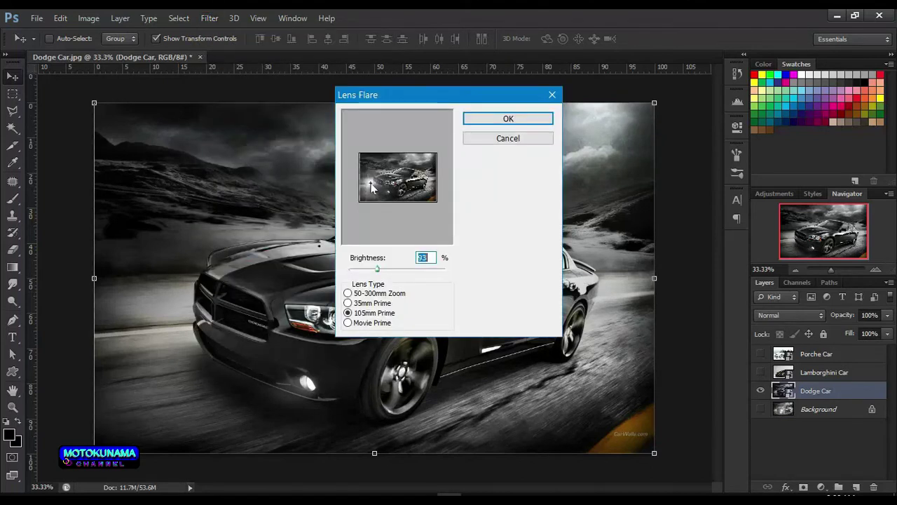
click(395, 172)
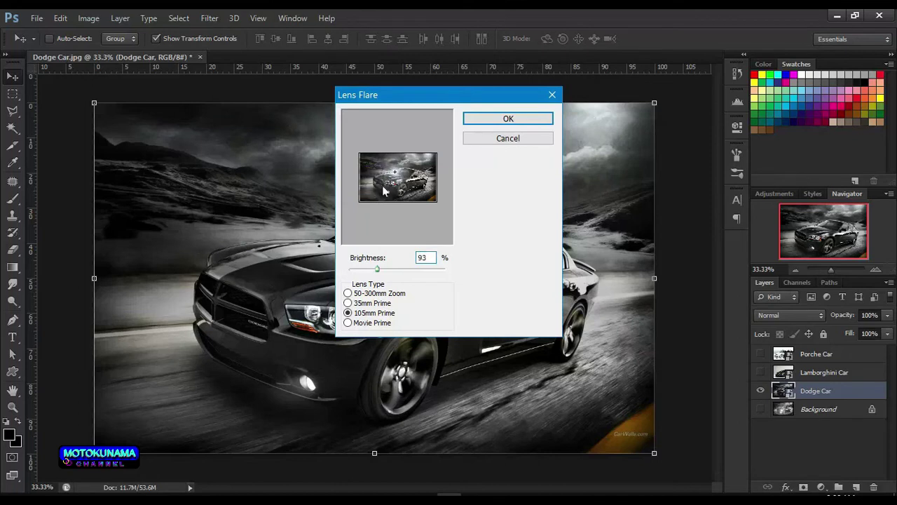
mouse_move(382, 187)
mouse_down()
mouse_move(407, 179)
mouse_move(393, 189)
mouse_up()
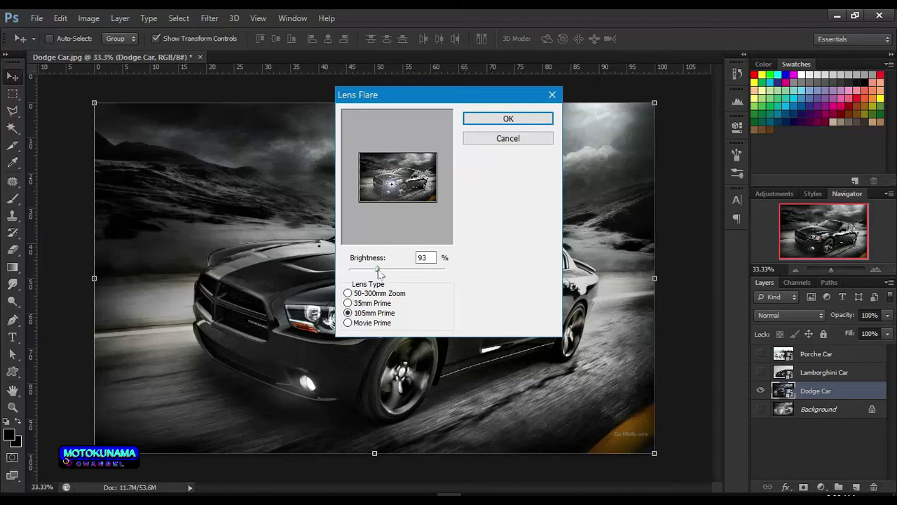
mouse_move(379, 270)
mouse_down()
mouse_move(389, 270)
mouse_move(379, 269)
mouse_up()
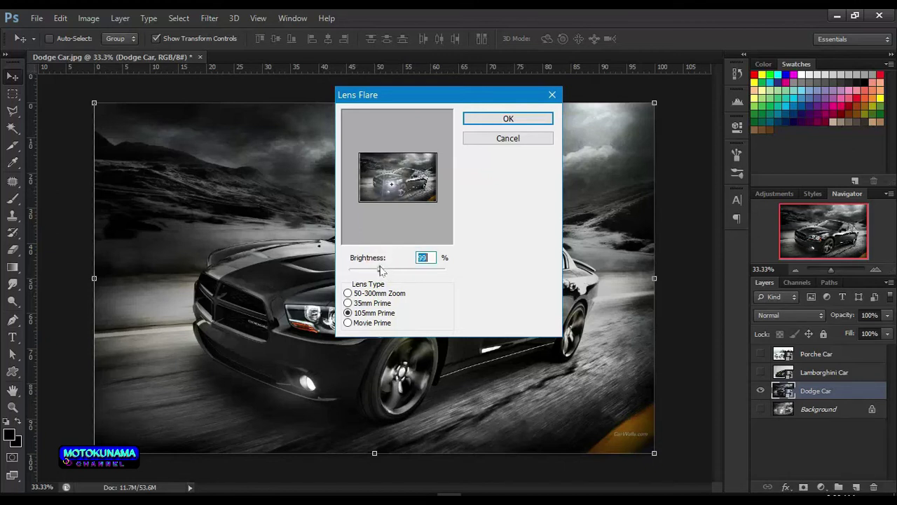
Compare the lens types, settle on 35mm Prime, and apply the flare
click(379, 293)
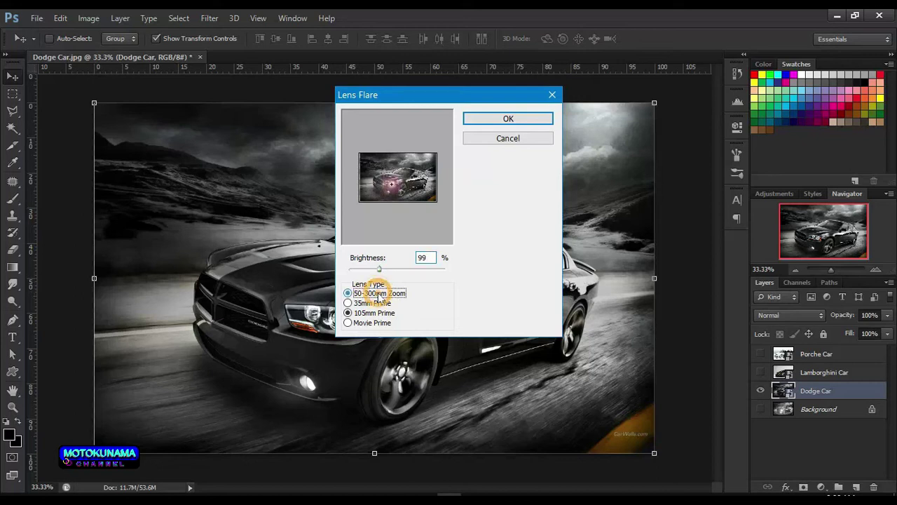
click(373, 302)
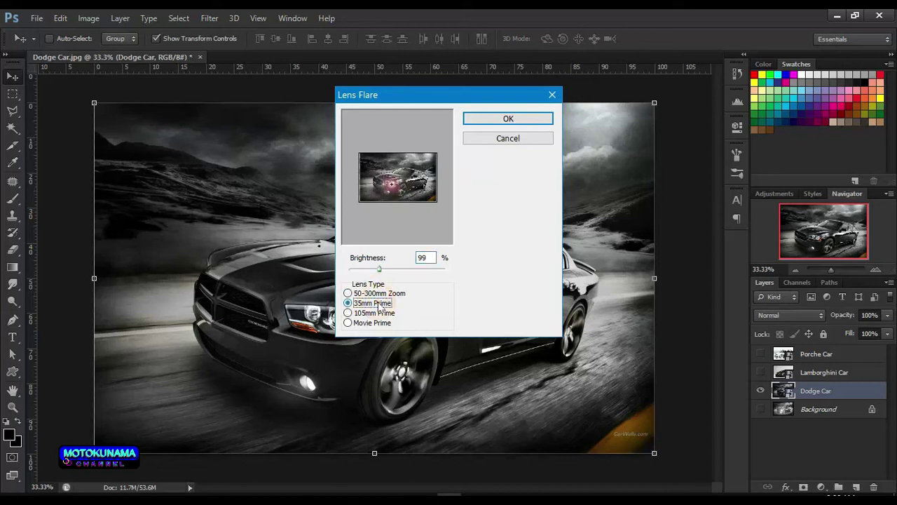
click(377, 313)
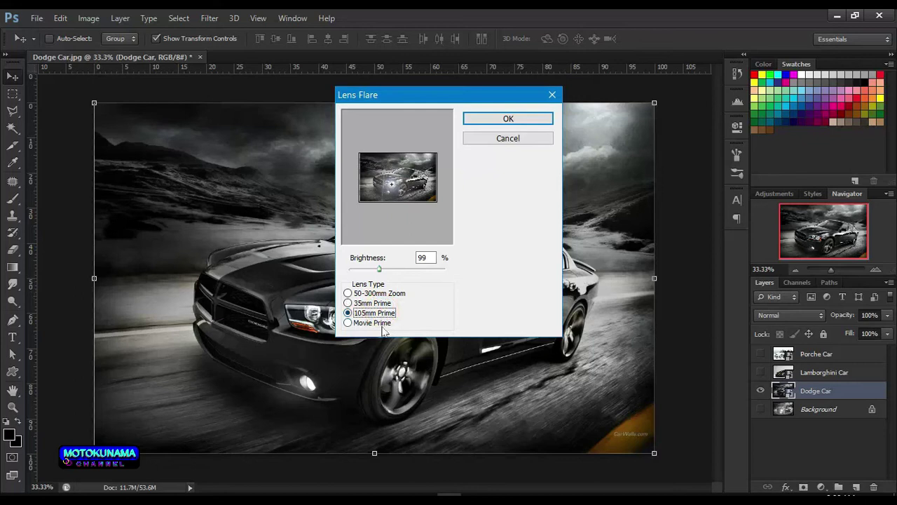
click(382, 324)
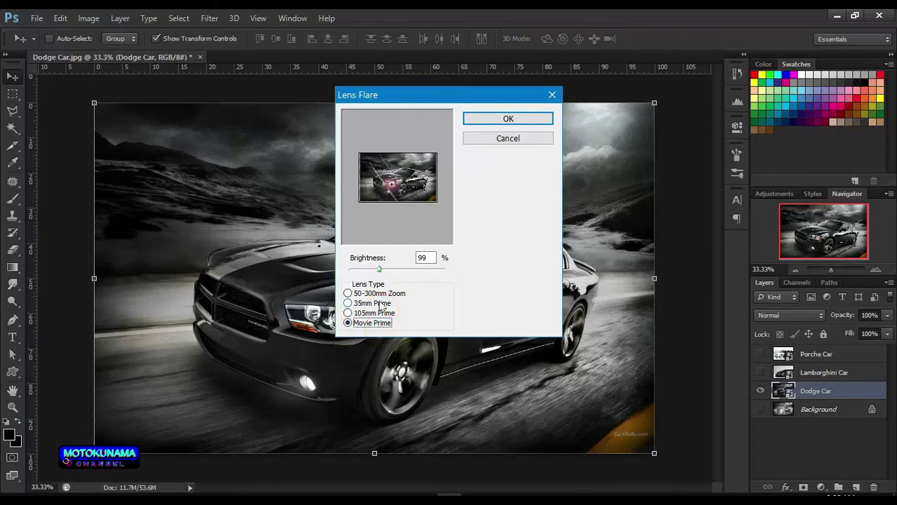
click(382, 303)
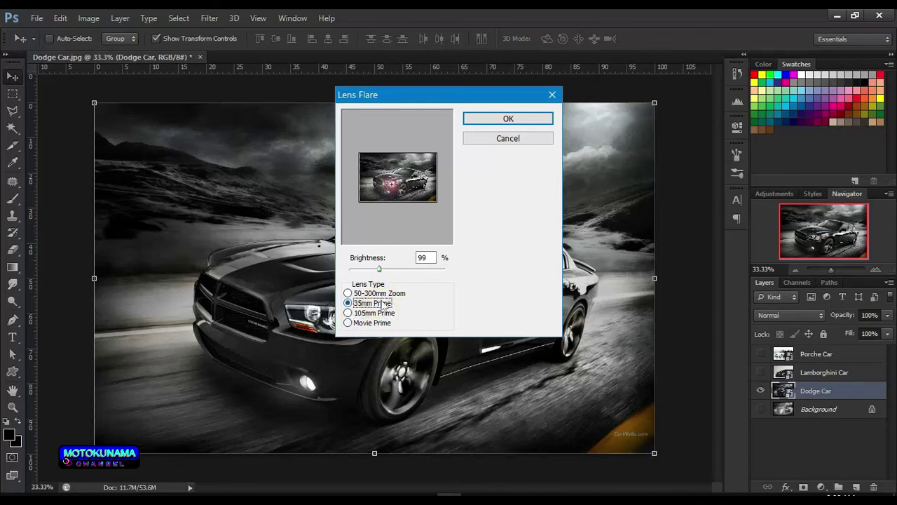
click(474, 118)
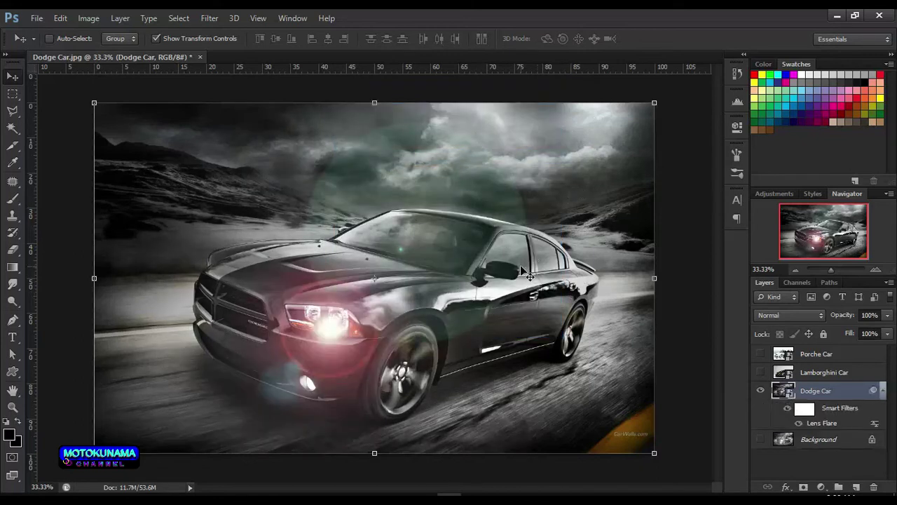
Delete the previous Lens Flare step from the History panel
click(732, 77)
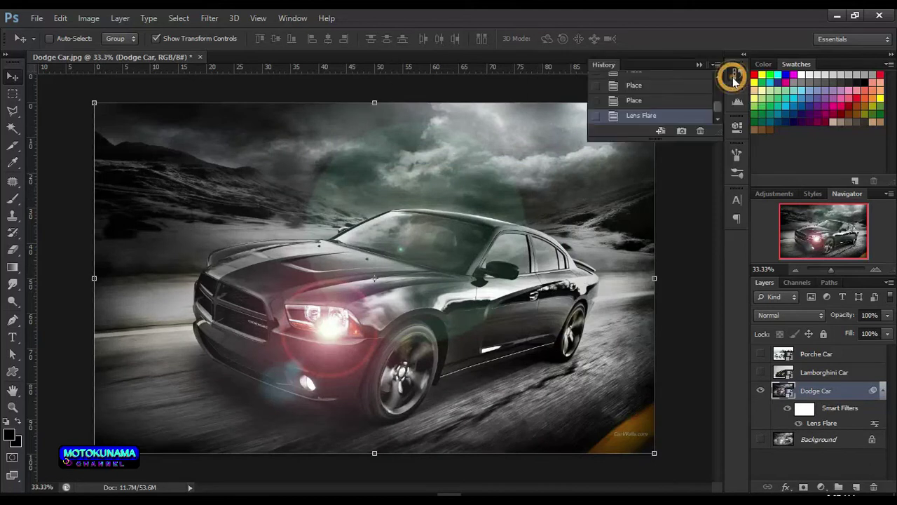
click(700, 131)
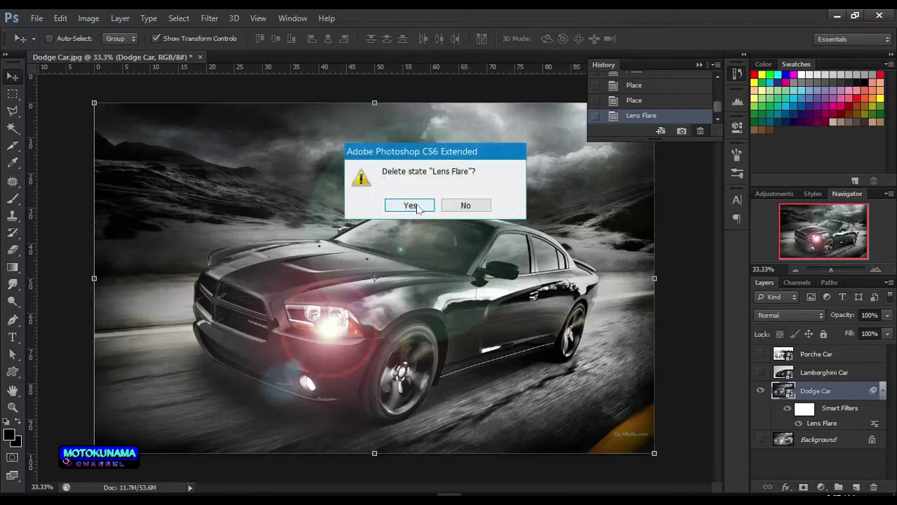
click(414, 206)
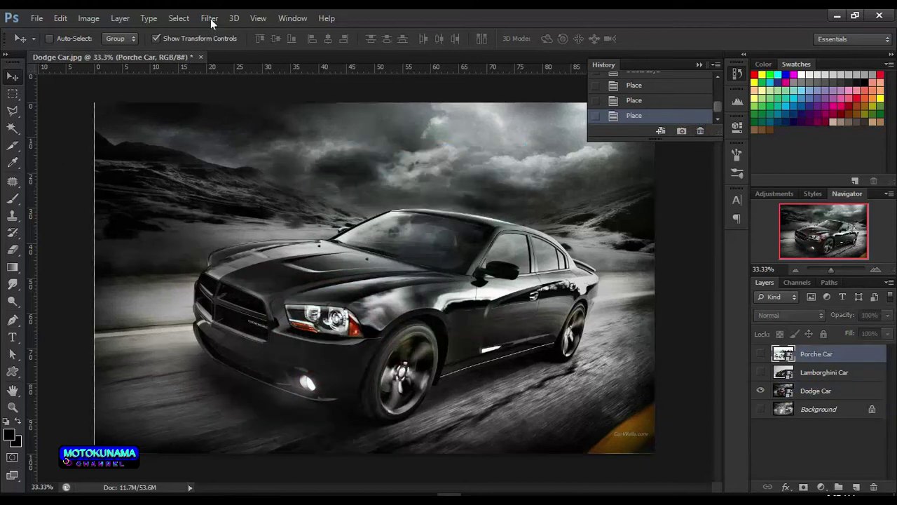
Reselect Dodge Car and reapply the 99%, 35mm Prime Lens Flare on its front headlight
click(209, 19)
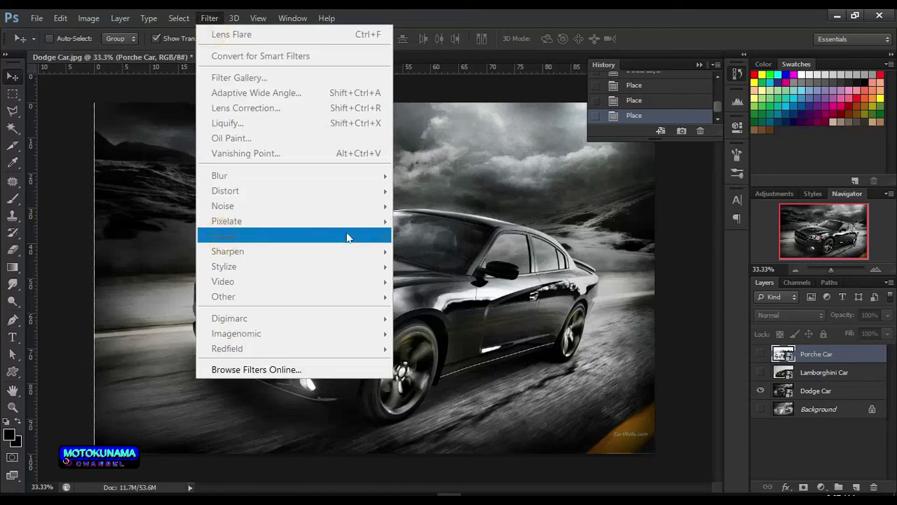
click(824, 396)
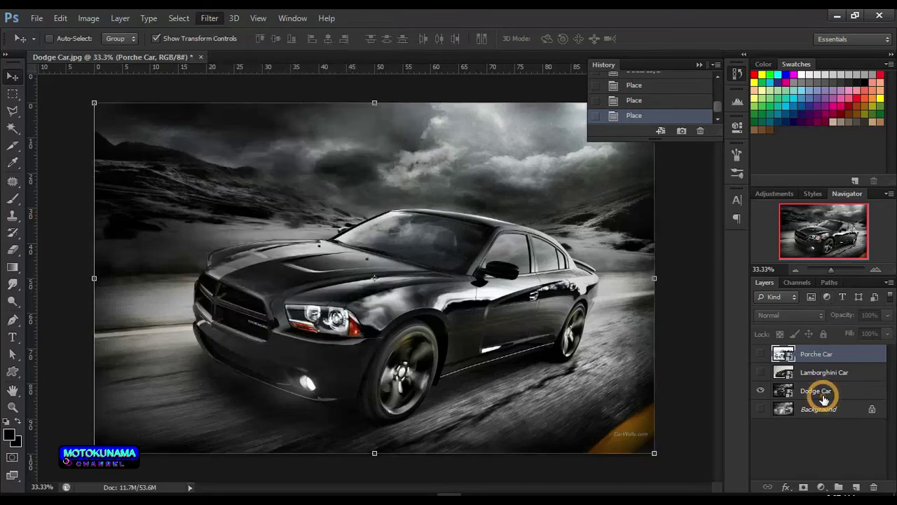
click(822, 392)
click(210, 19)
mouse_move(294, 236)
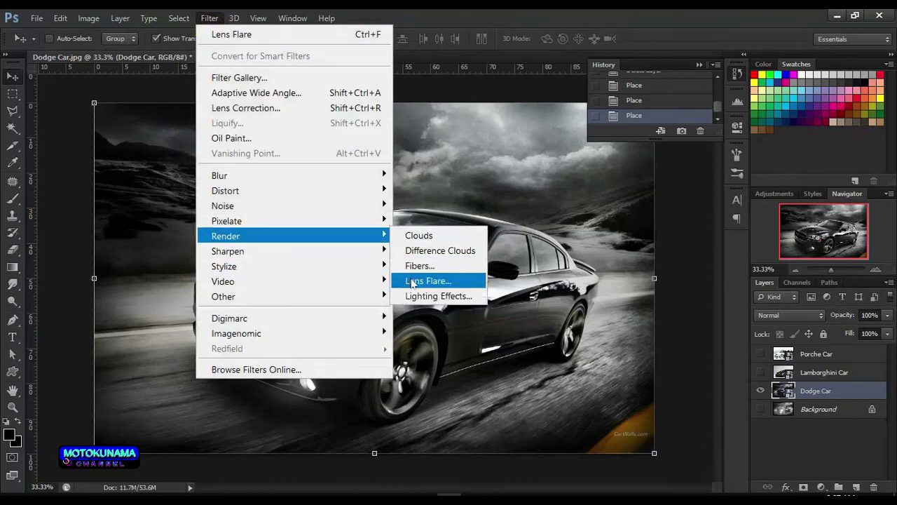
click(420, 280)
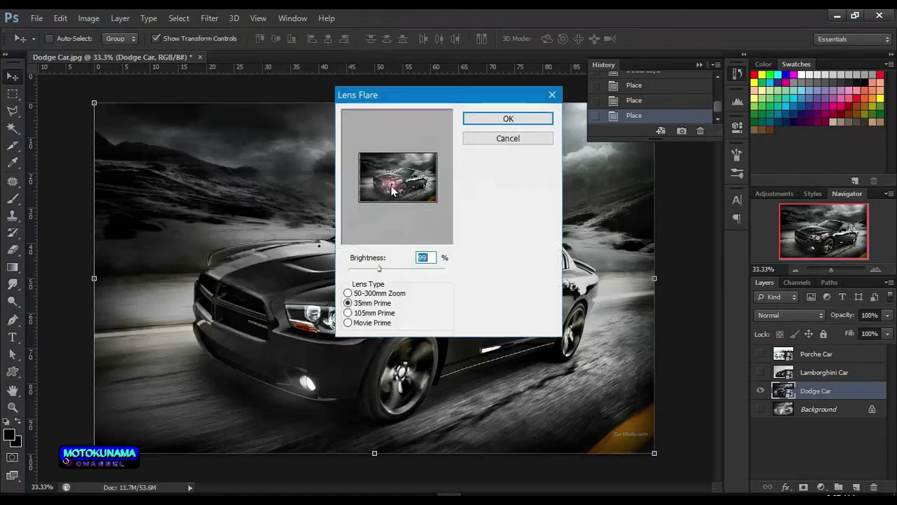
click(393, 189)
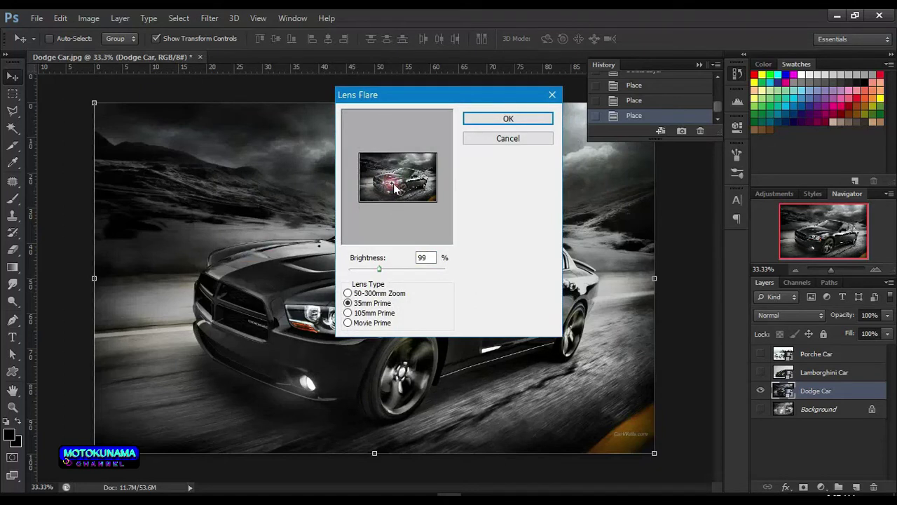
click(486, 119)
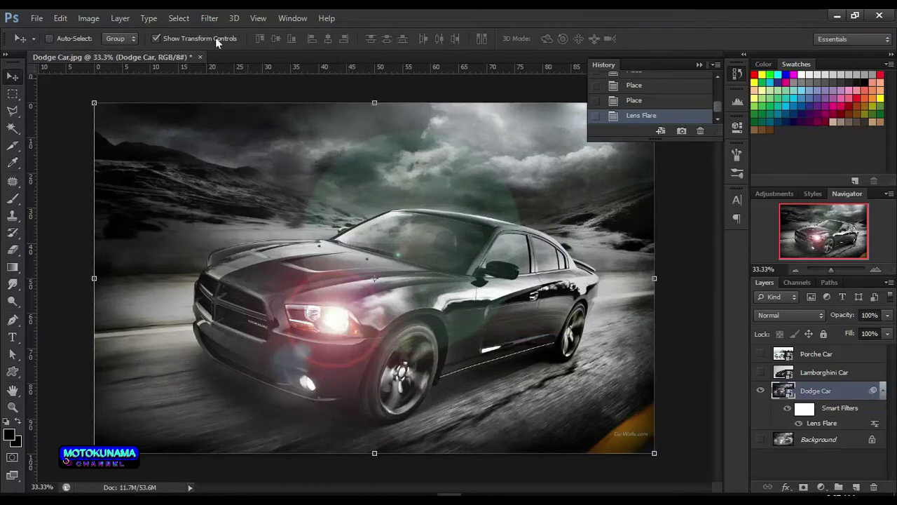
click(209, 18)
mouse_move(225, 236)
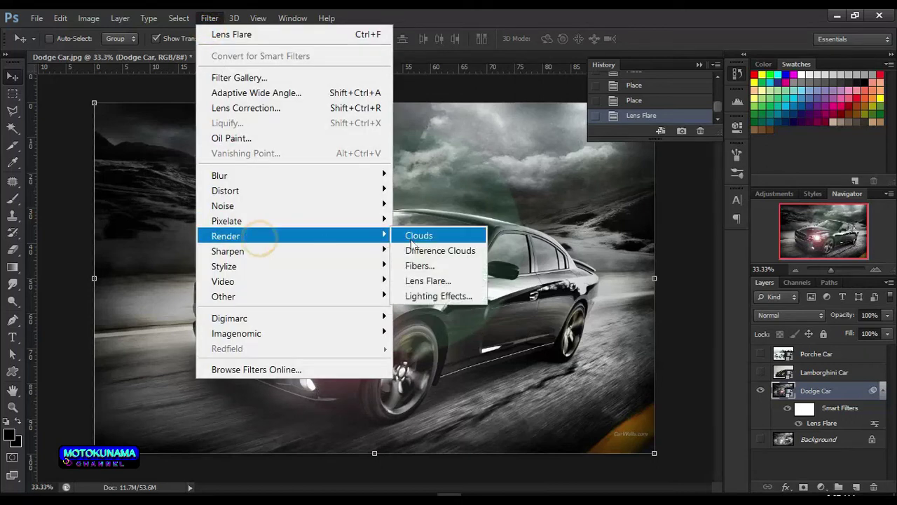
click(425, 282)
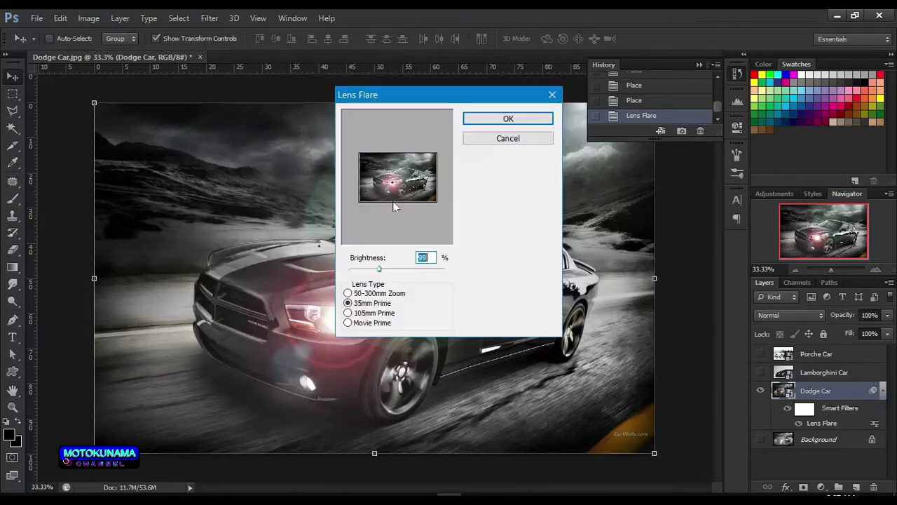
drag(392, 182, 388, 196)
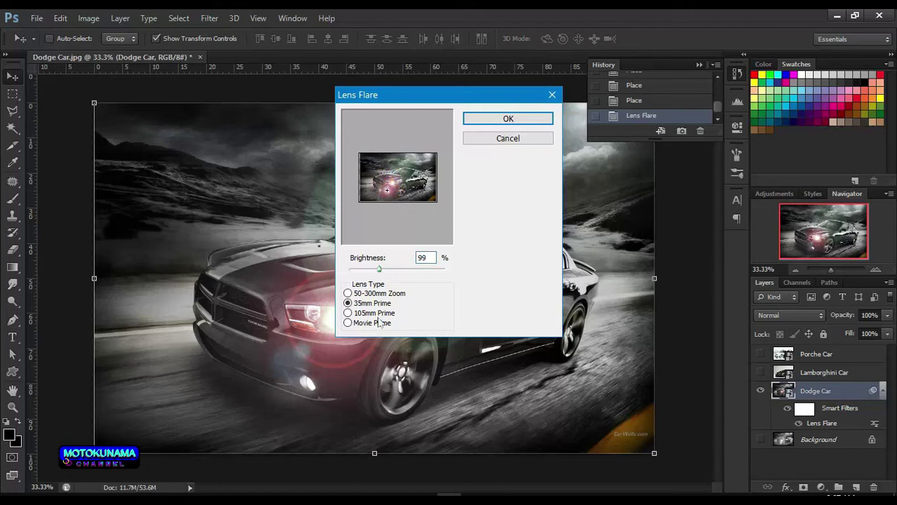
click(349, 322)
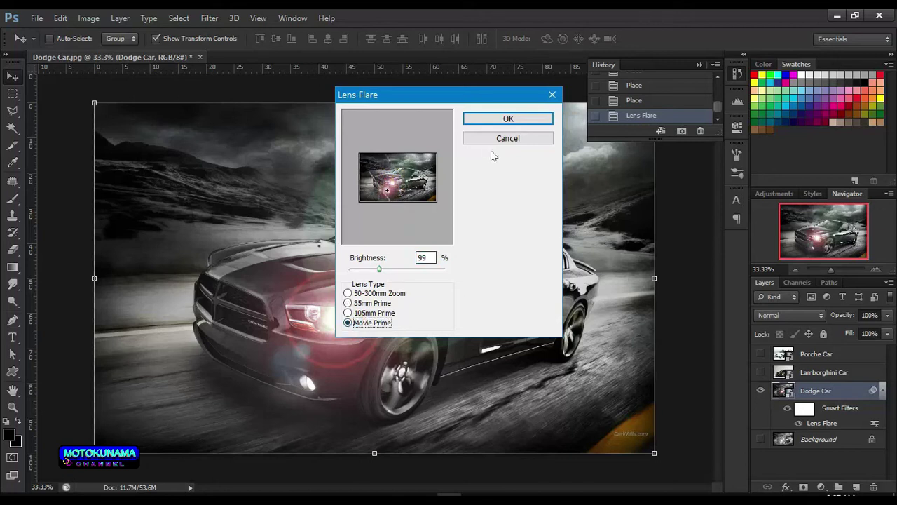
click(492, 119)
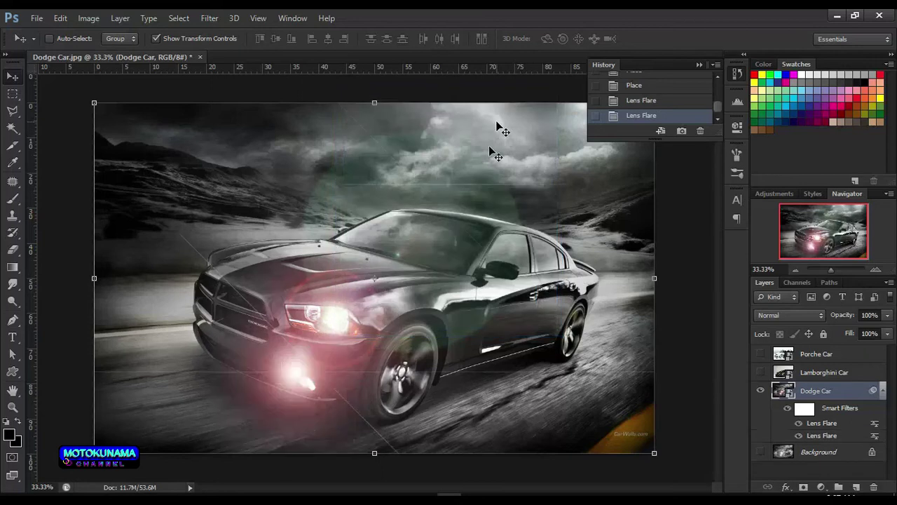
click(700, 130)
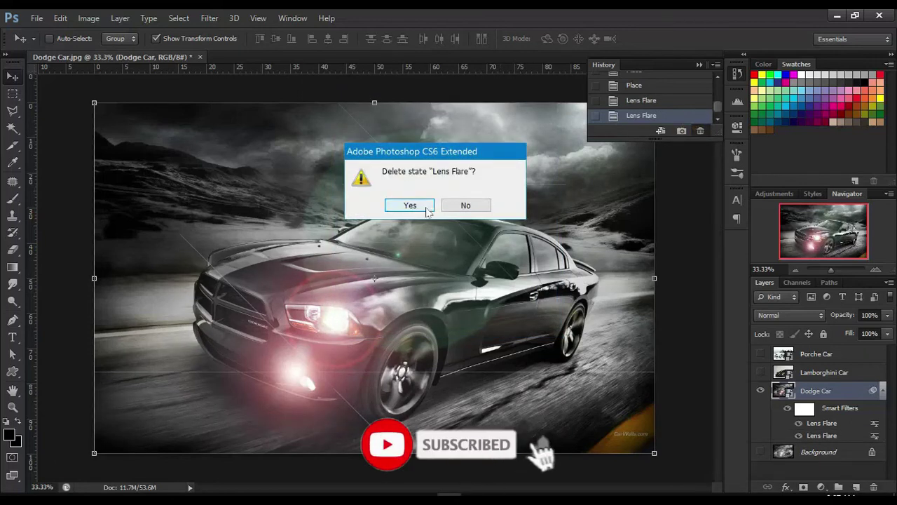
Discard the earlier second flare and apply a Movie Prime Lens Flare on the Dodge's lower fog light
click(410, 205)
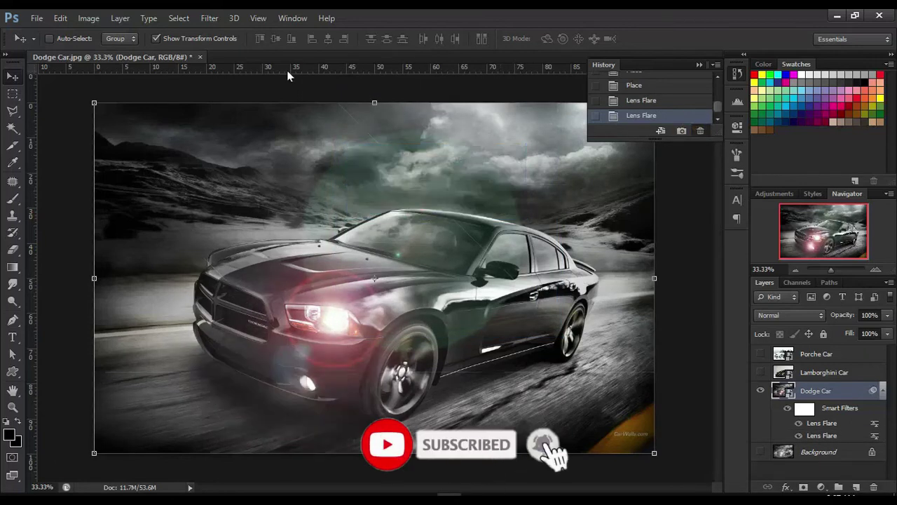
click(209, 18)
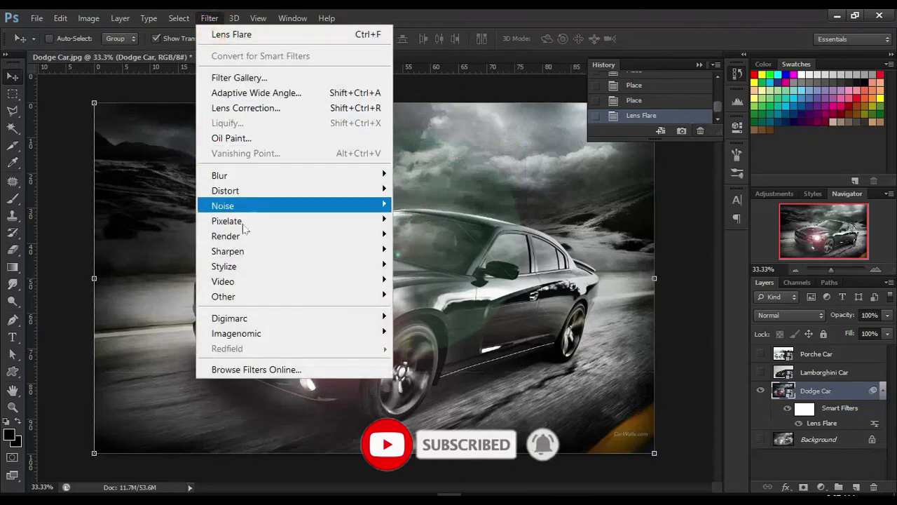
mouse_move(226, 236)
click(424, 281)
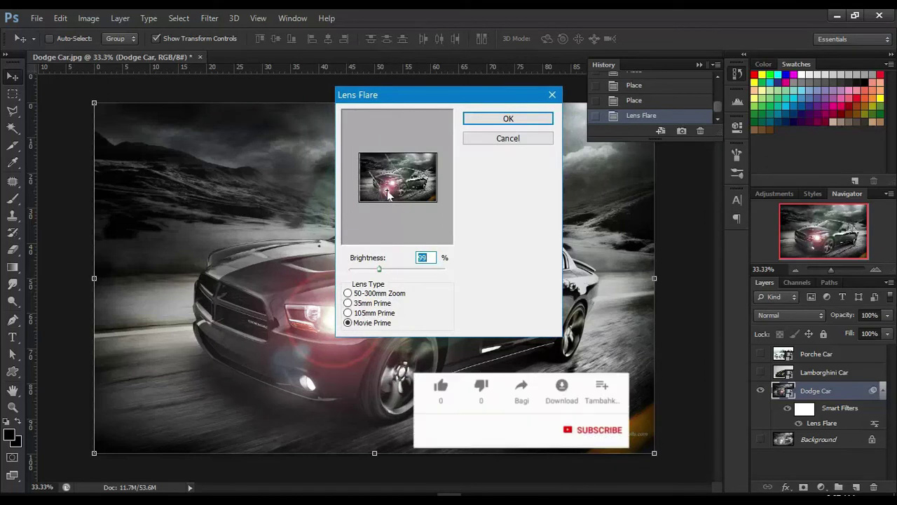
click(388, 194)
click(482, 120)
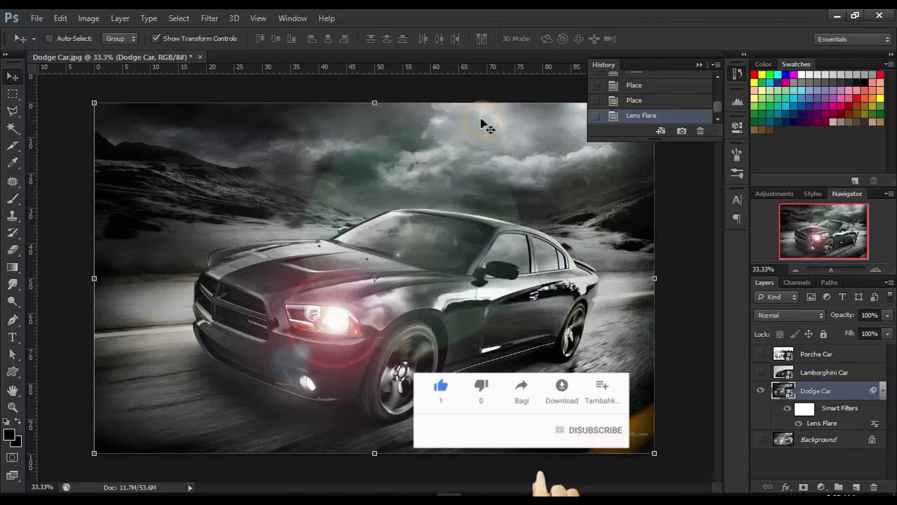
key(ctrl+f)
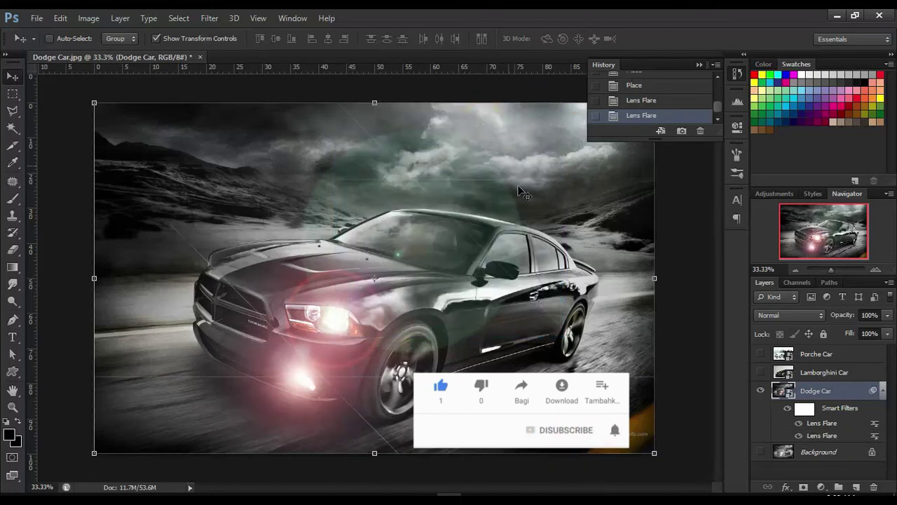
Hide Dodge Car, then show and select the Lamborghini Car layer
click(761, 390)
click(760, 372)
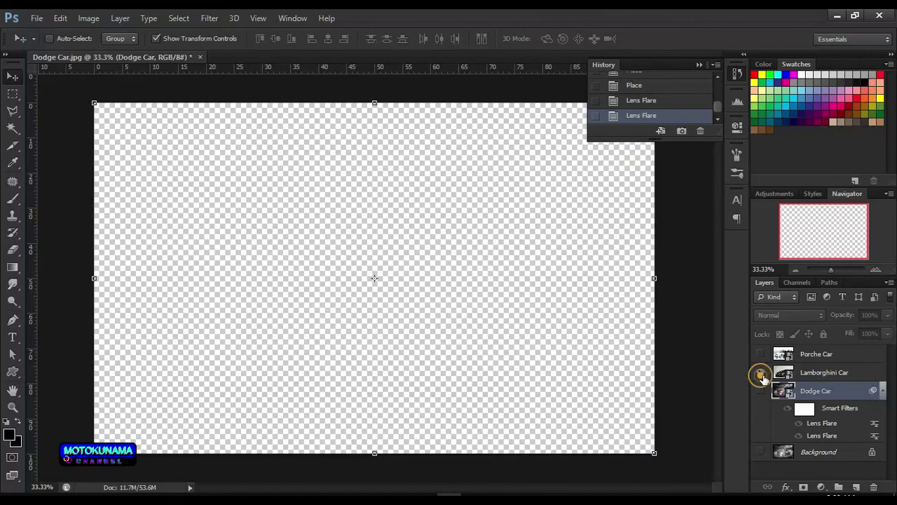
click(824, 375)
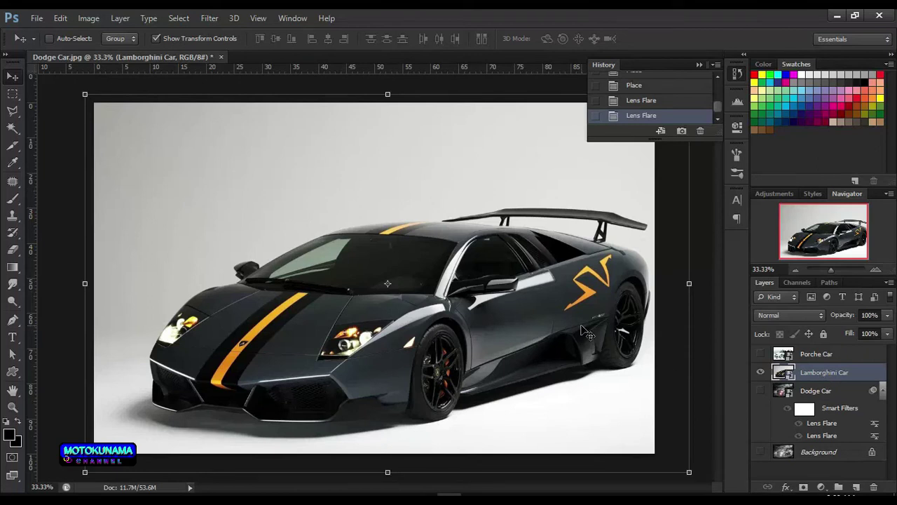
Apply a 119% Lens Flare on the Lamborghini's right-hand headlight
click(210, 21)
mouse_move(226, 236)
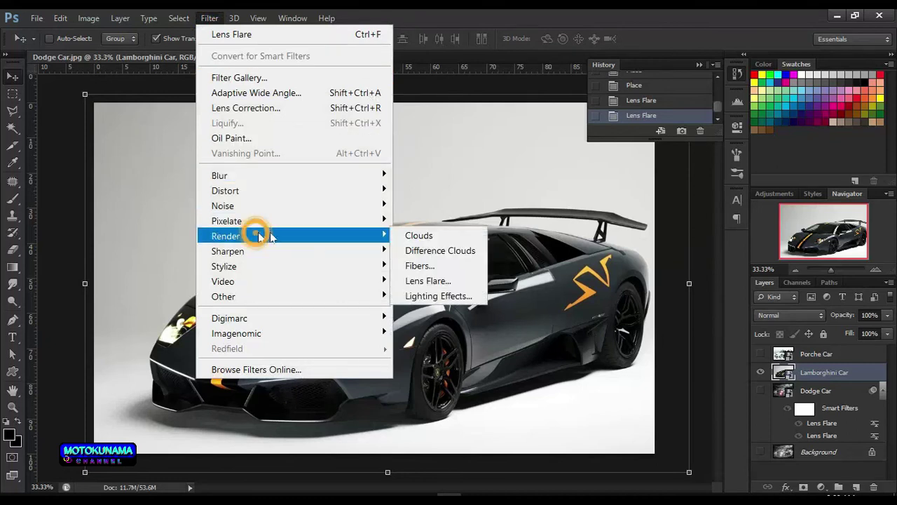
click(429, 280)
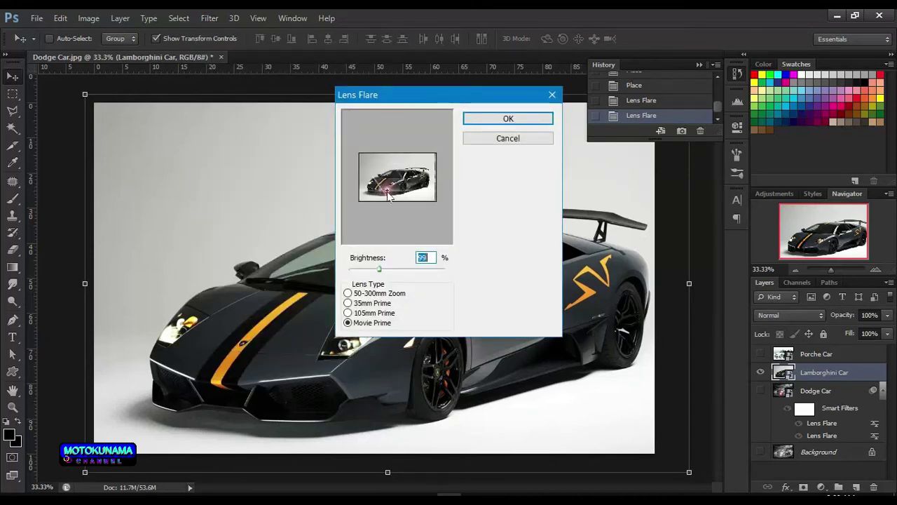
drag(387, 188, 398, 176)
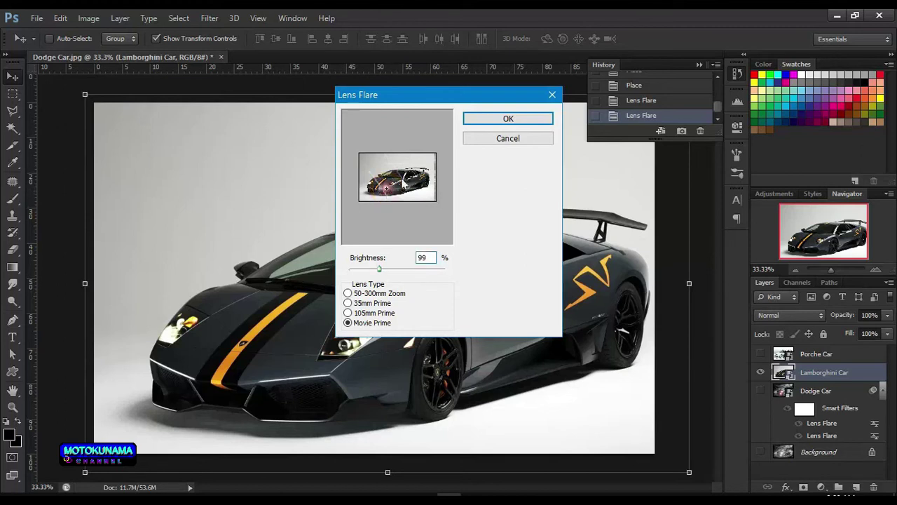
click(396, 187)
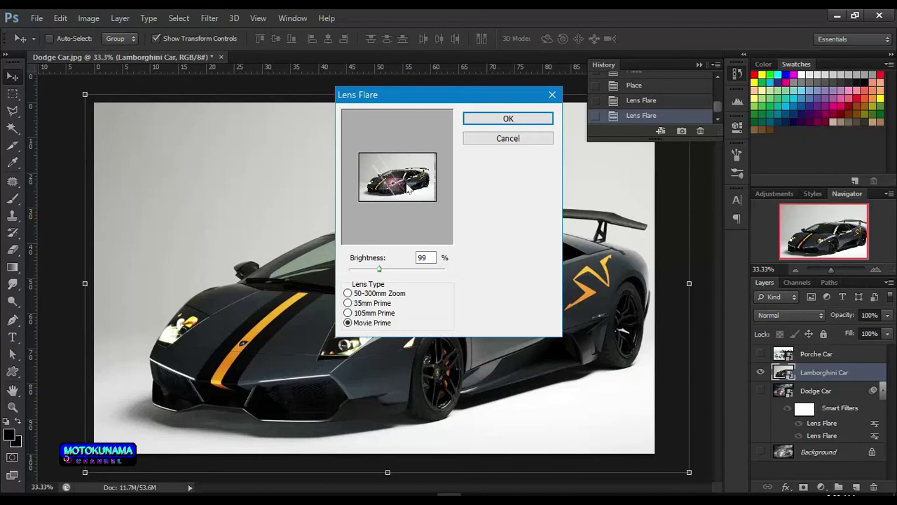
drag(379, 270, 386, 269)
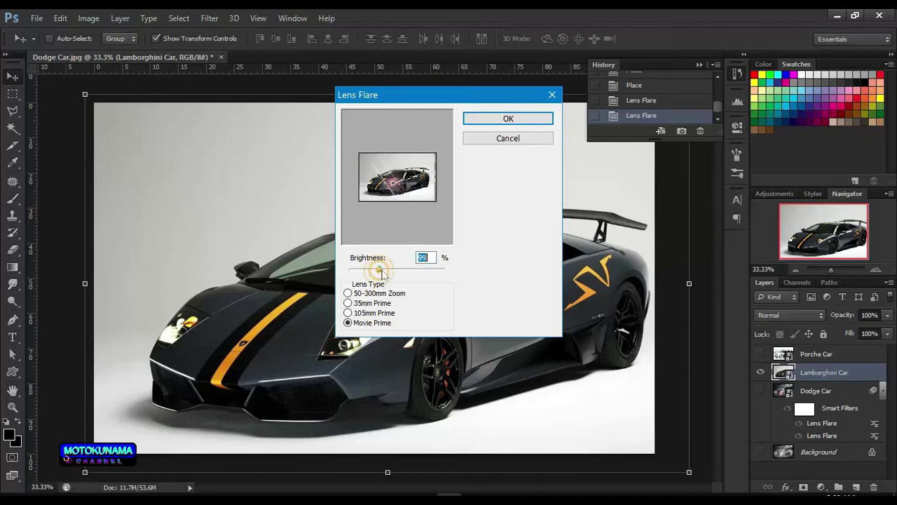
click(489, 120)
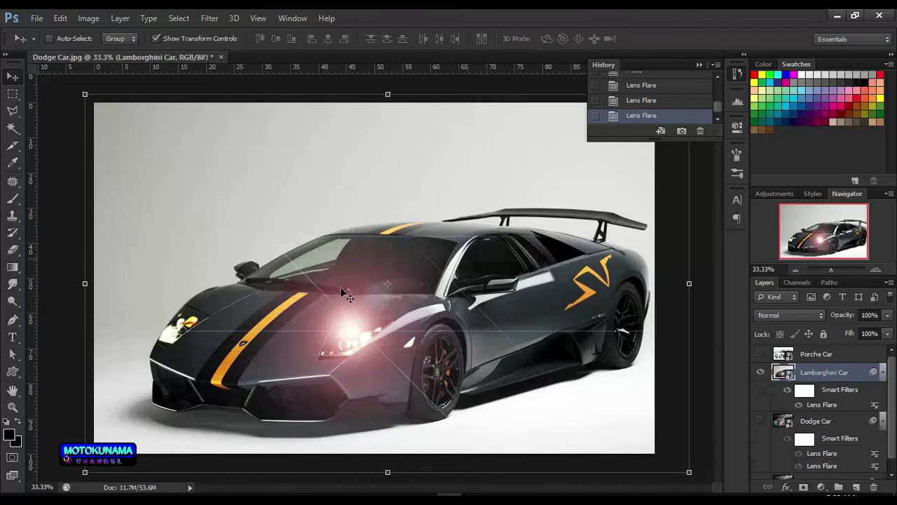
Remove the latest Lens Flare from history and reselect the Lamborghini Car layer
click(701, 131)
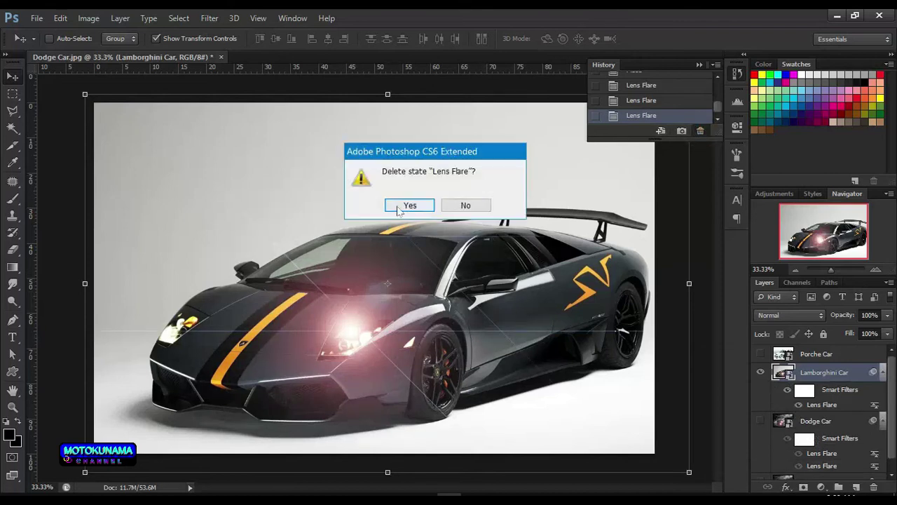
click(398, 205)
click(209, 19)
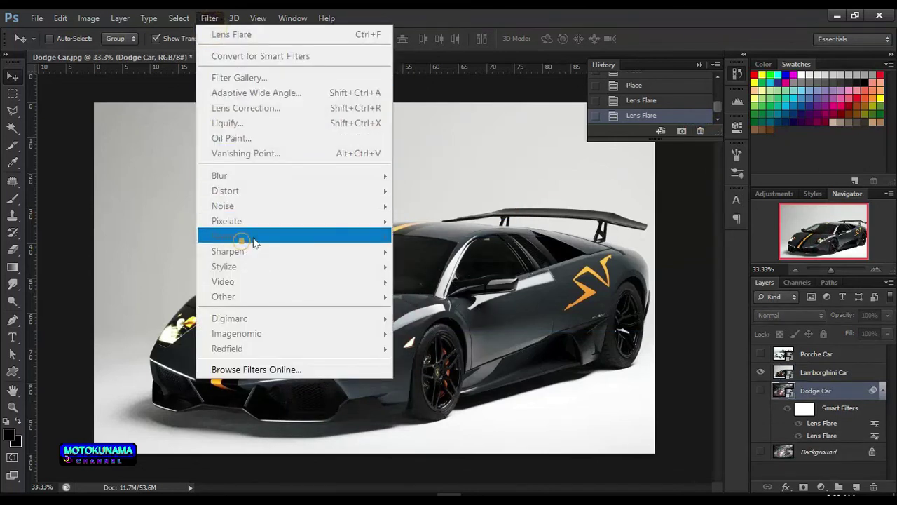
click(822, 374)
click(822, 374)
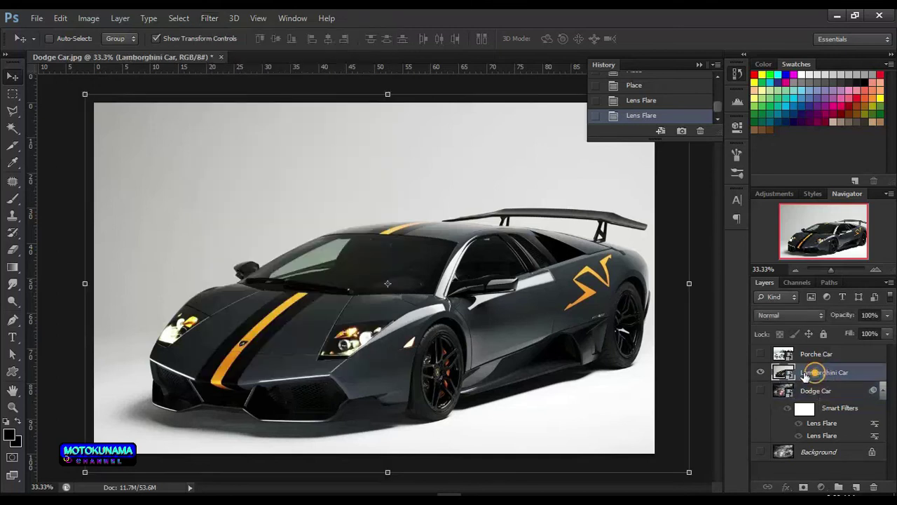
Reapply the Lens Flare centred over the Lamborghini's right headlight
click(210, 20)
mouse_move(225, 236)
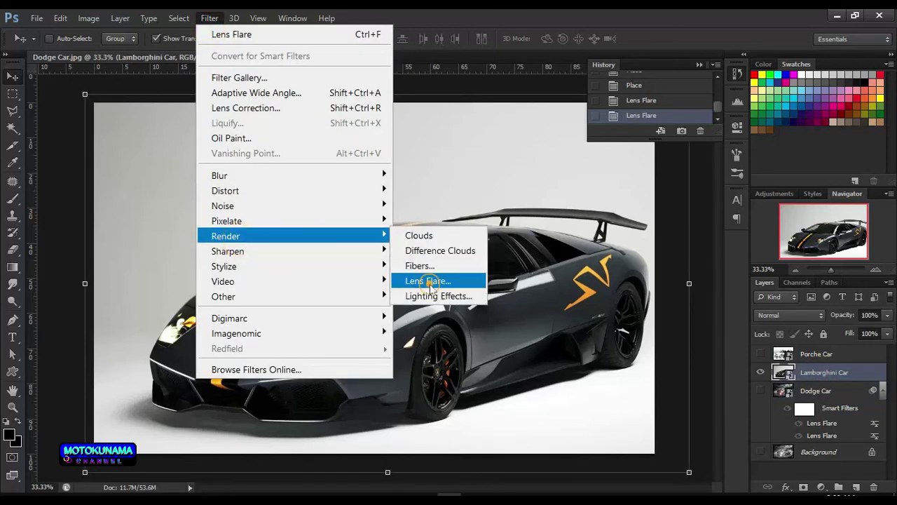
click(429, 281)
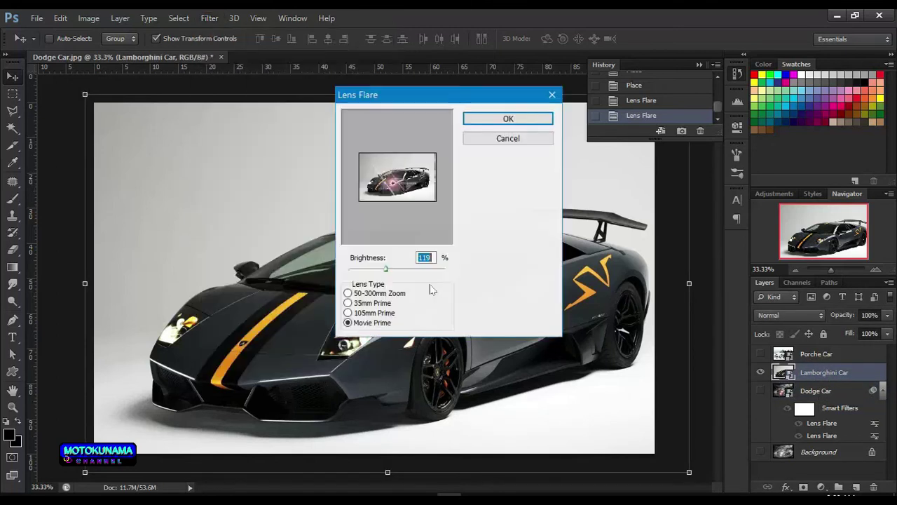
click(397, 185)
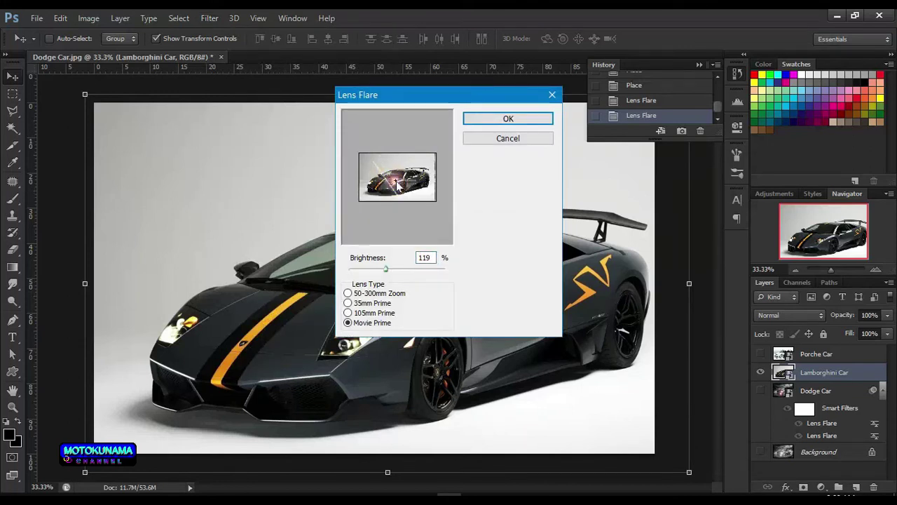
drag(397, 184, 394, 187)
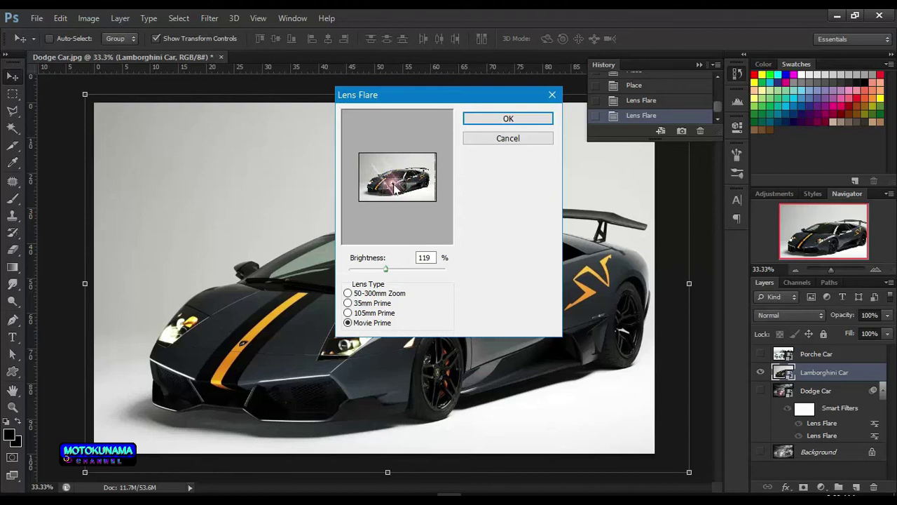
click(490, 120)
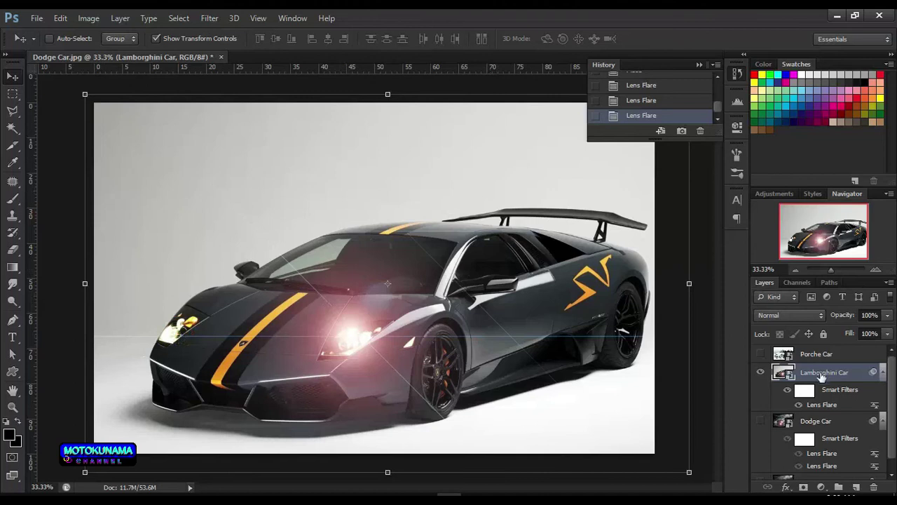
Add a second Lens Flare on the Lamborghini's left headlight, then hide the Lamborghini layer
click(210, 19)
mouse_move(226, 236)
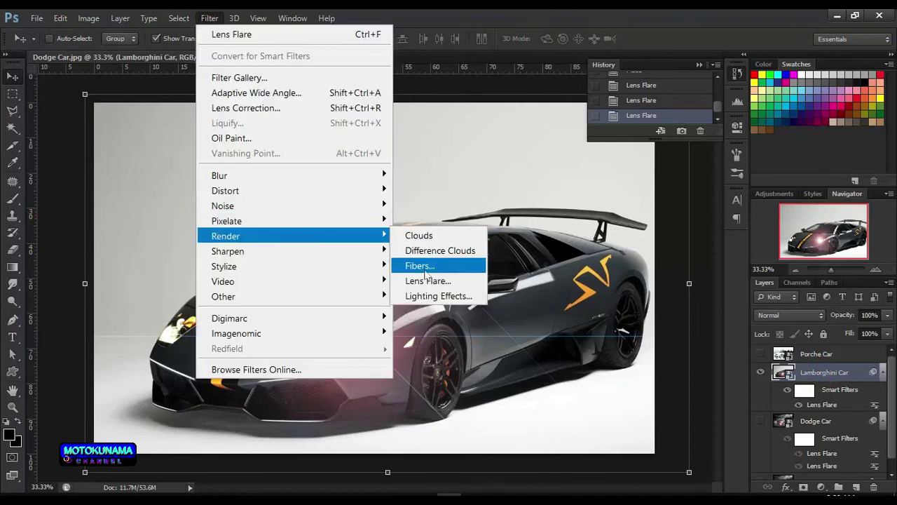
click(425, 280)
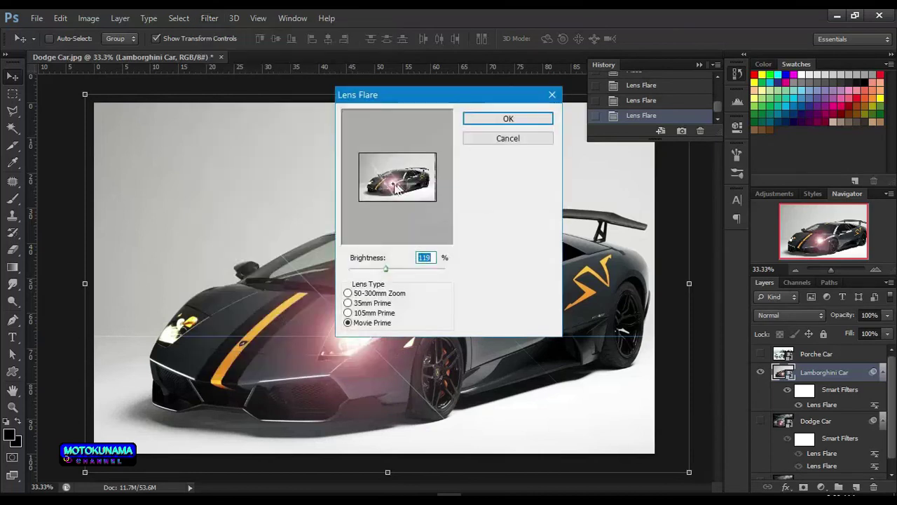
click(382, 186)
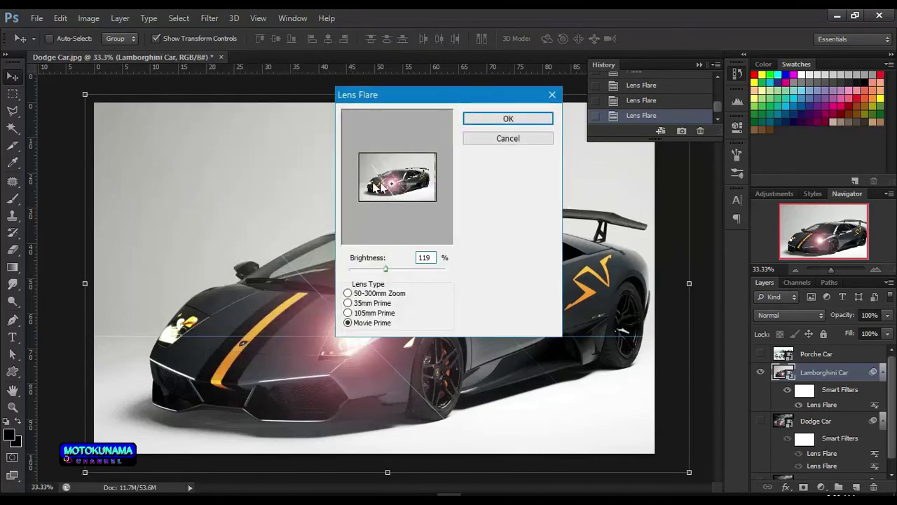
click(375, 186)
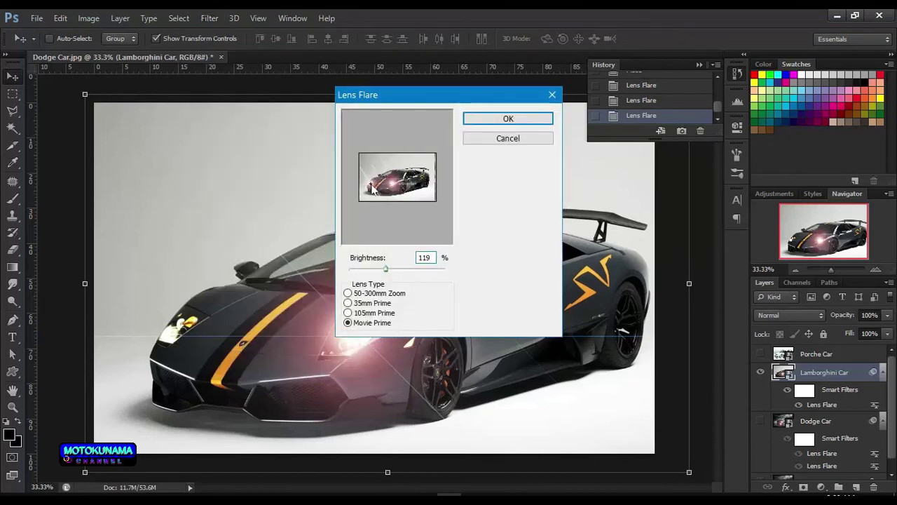
click(477, 120)
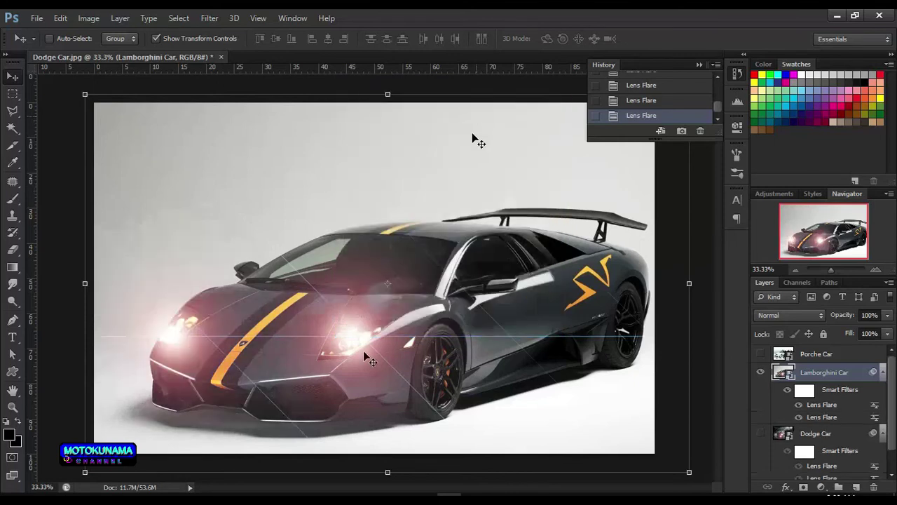
click(761, 373)
Show the Porche Car layer and make it the active layer
click(760, 353)
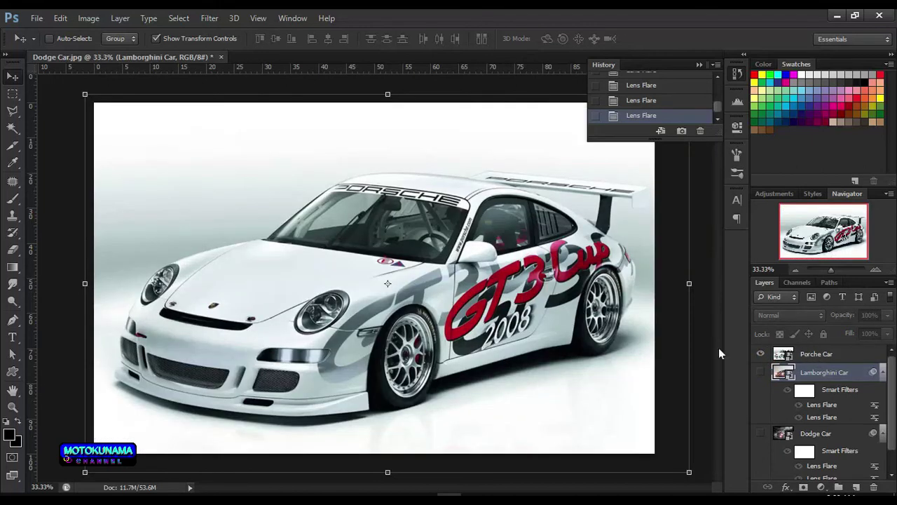
click(210, 19)
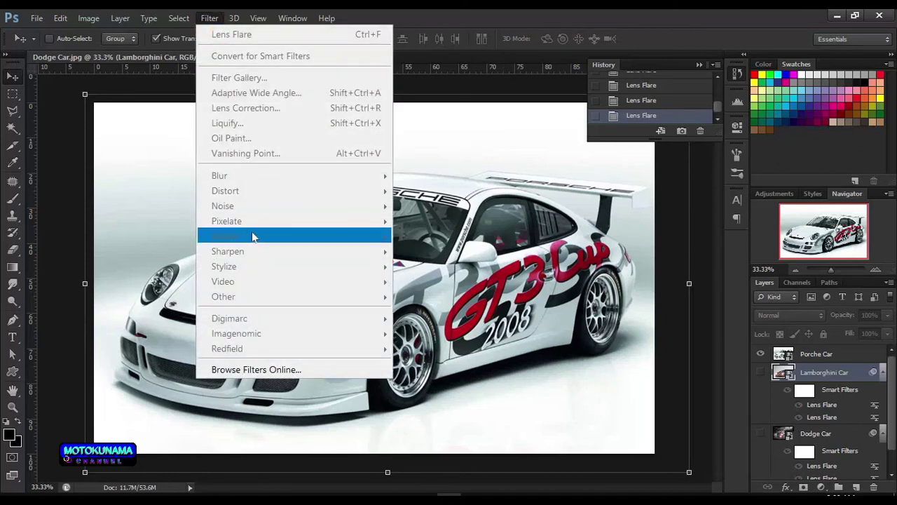
key(Escape)
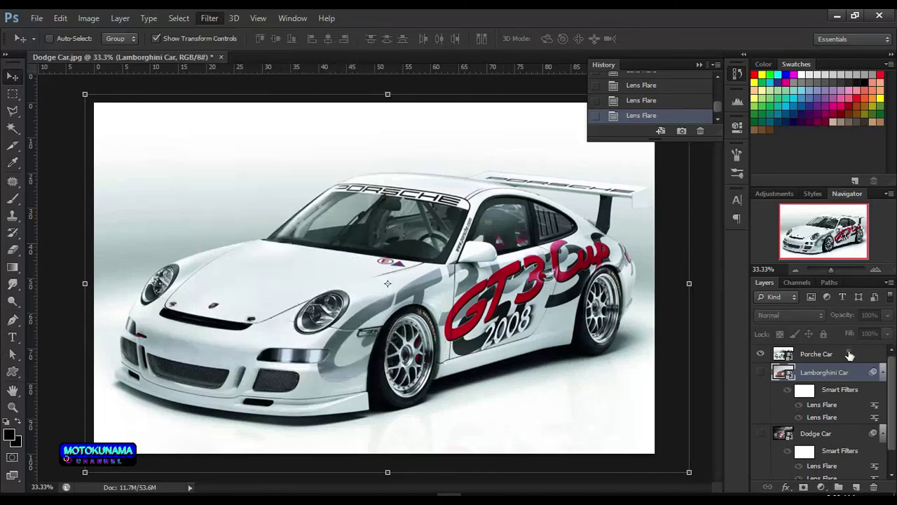
click(849, 354)
Apply a Lens Flare centred on the Porsche's right headlight
click(206, 20)
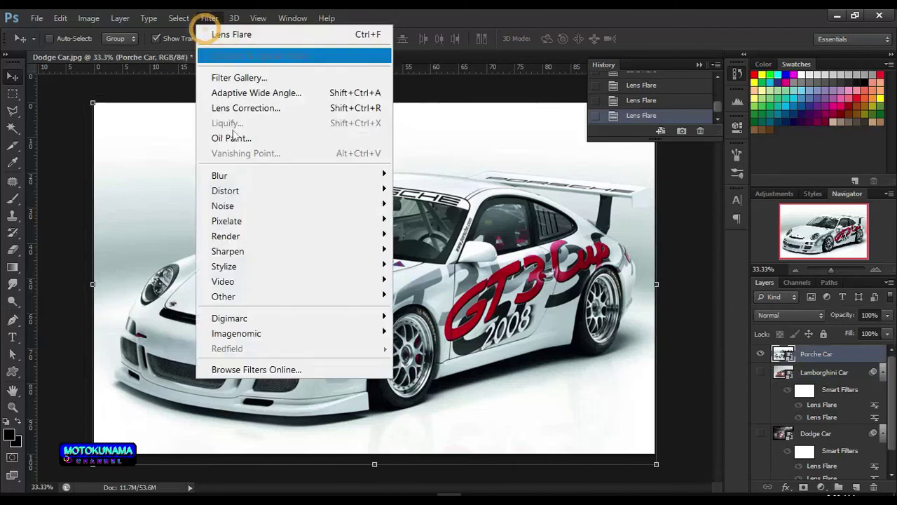
mouse_move(225, 237)
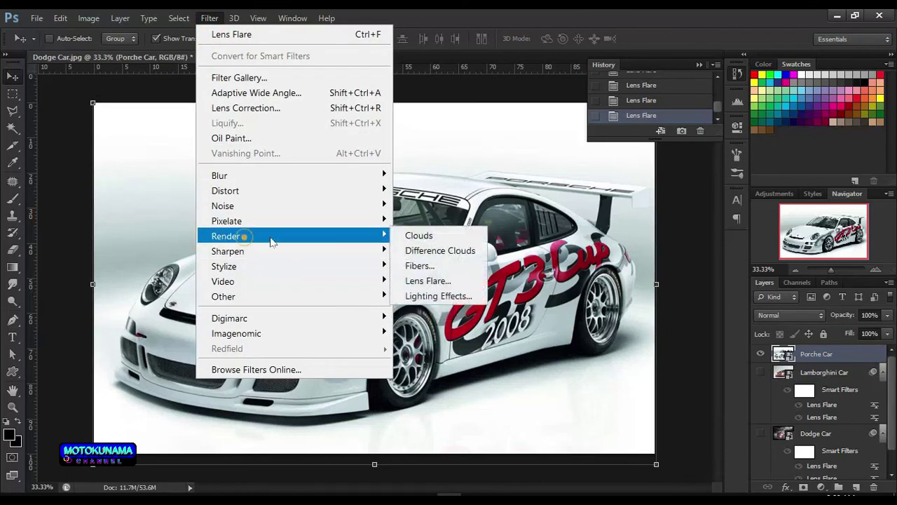
click(443, 281)
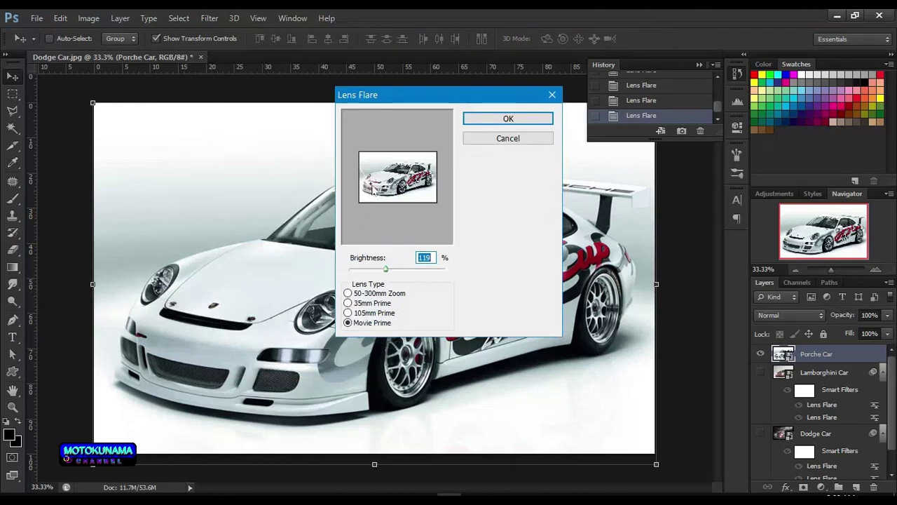
mouse_move(370, 187)
mouse_down()
mouse_move(366, 180)
mouse_move(391, 181)
mouse_up()
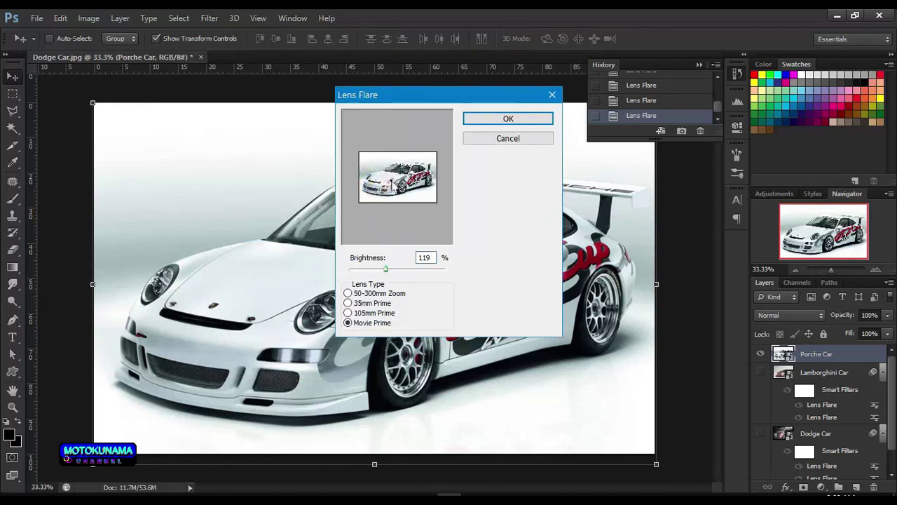
click(481, 119)
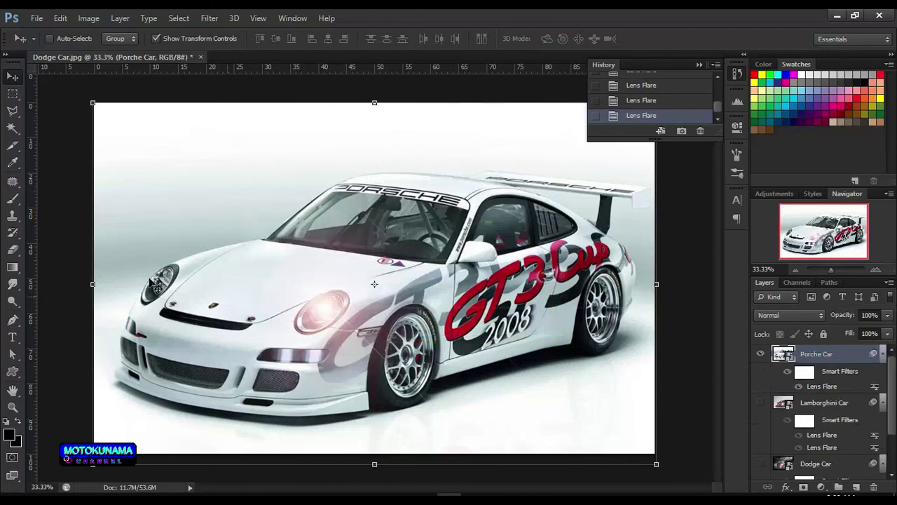
Apply another Lens Flare with its centre moved onto the Porsche's left headlight
click(208, 19)
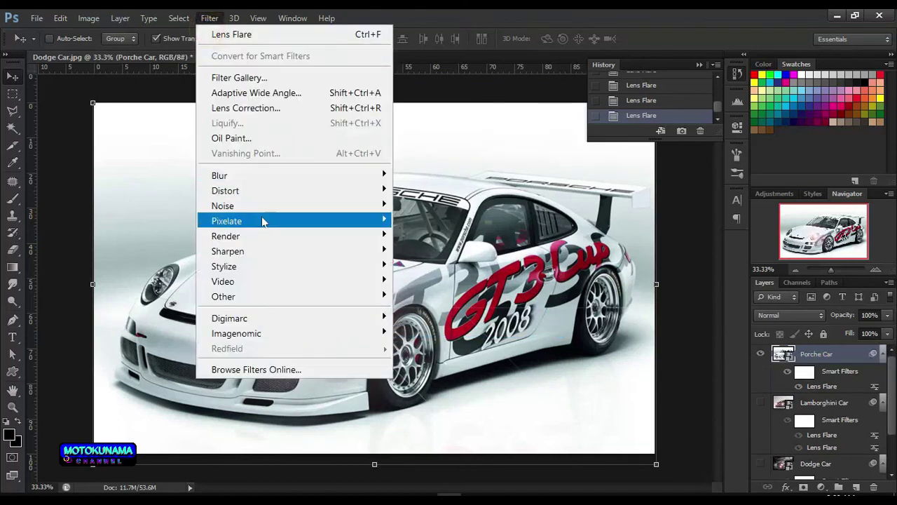
mouse_move(226, 236)
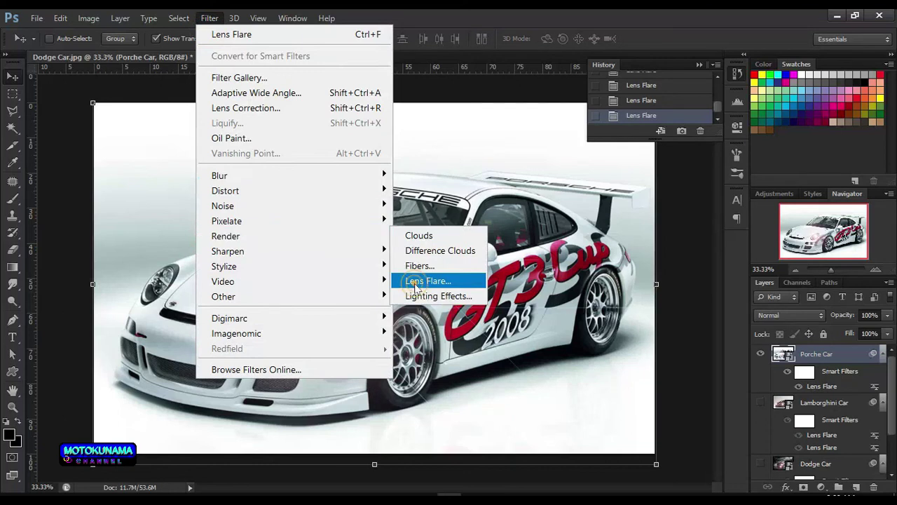
click(405, 282)
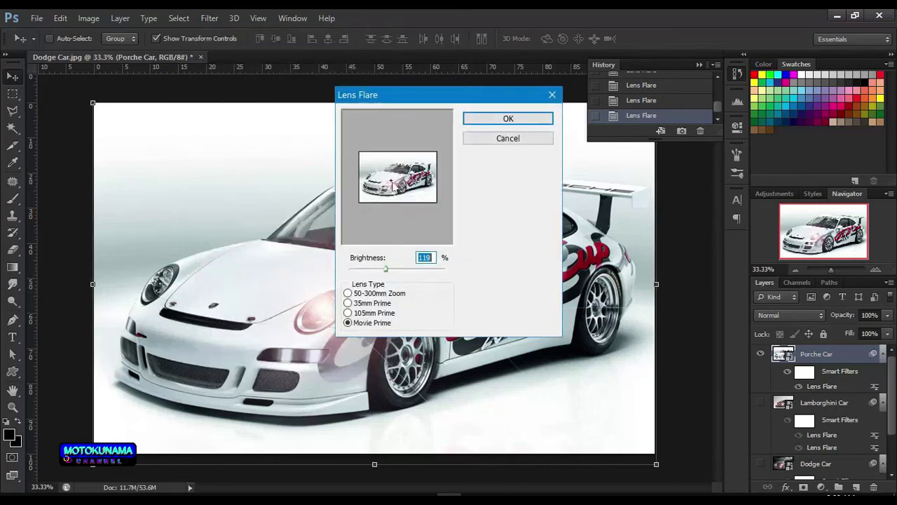
drag(391, 182, 369, 181)
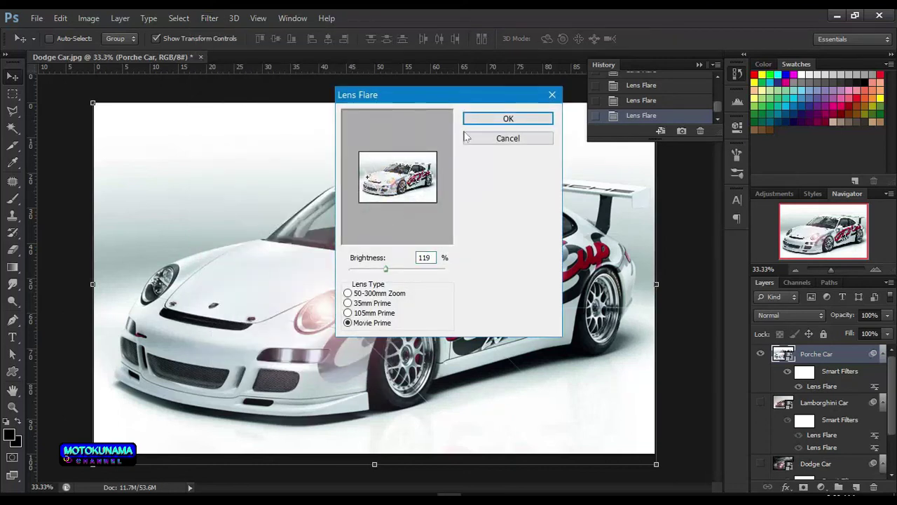
click(481, 119)
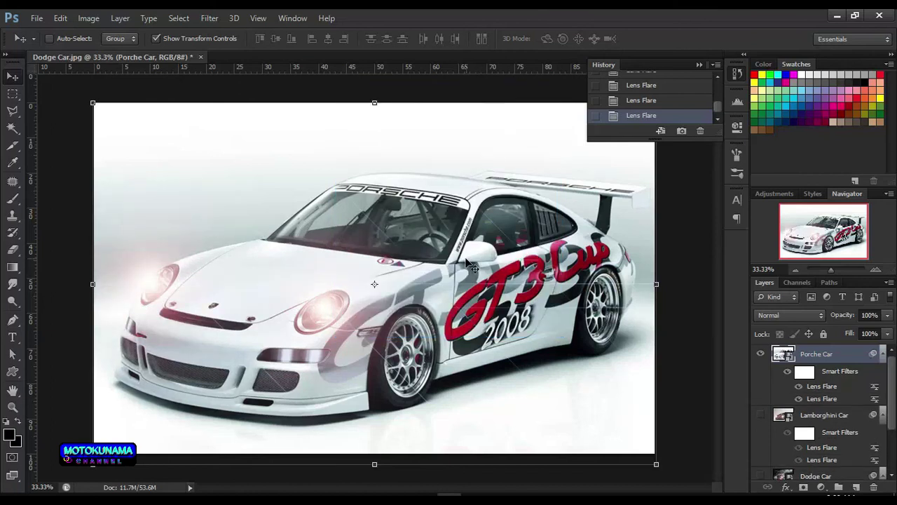
Turn the Lamborghini Car and Dodge Car layers back on and review the Layers panel
click(760, 415)
scroll(769, 404, down, 2)
click(762, 415)
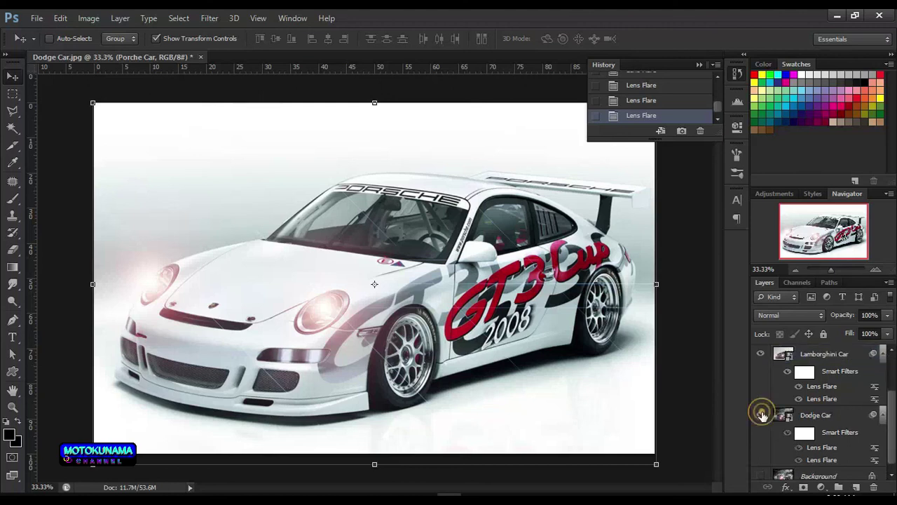
scroll(765, 420, down, 1)
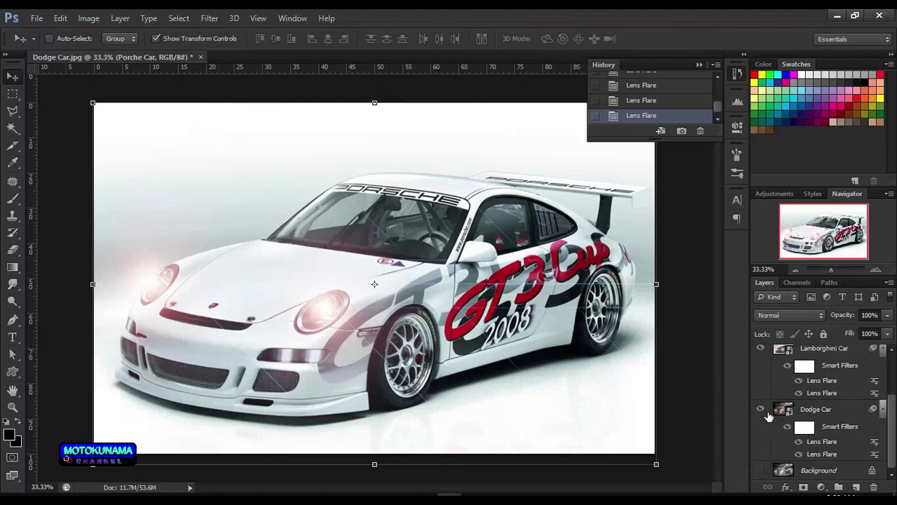
scroll(768, 395, up, 2)
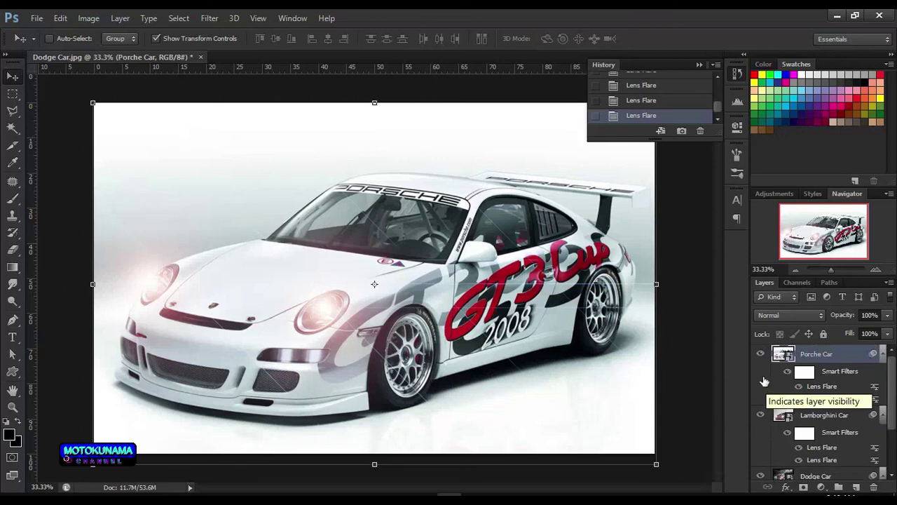
scroll(764, 378, down, 2)
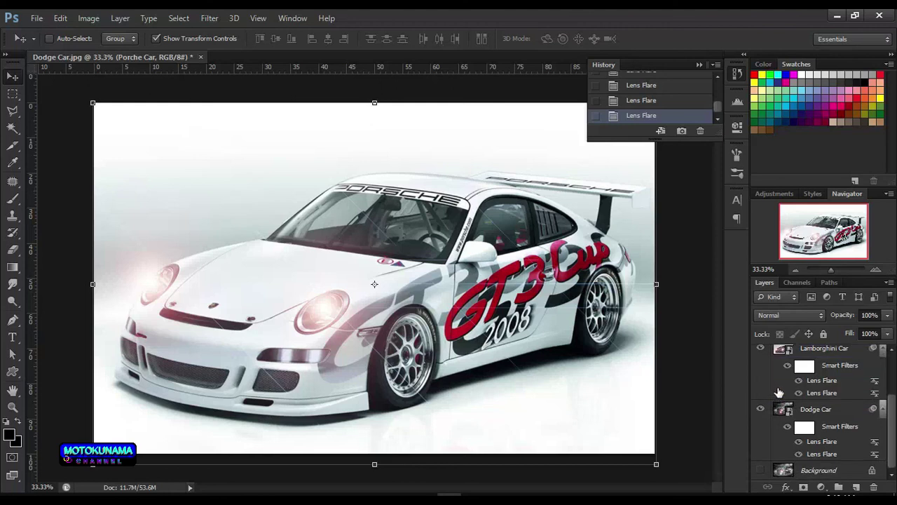
scroll(788, 392, up, 2)
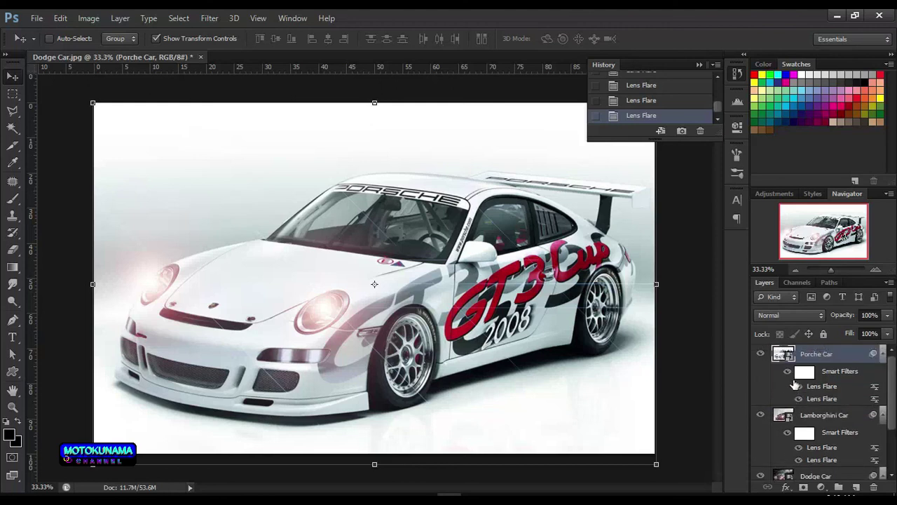
scroll(794, 385, down, 2)
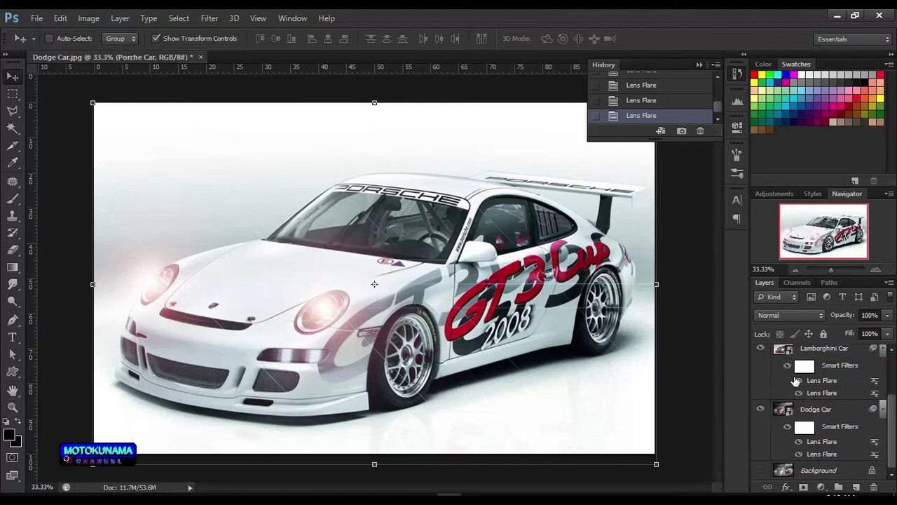